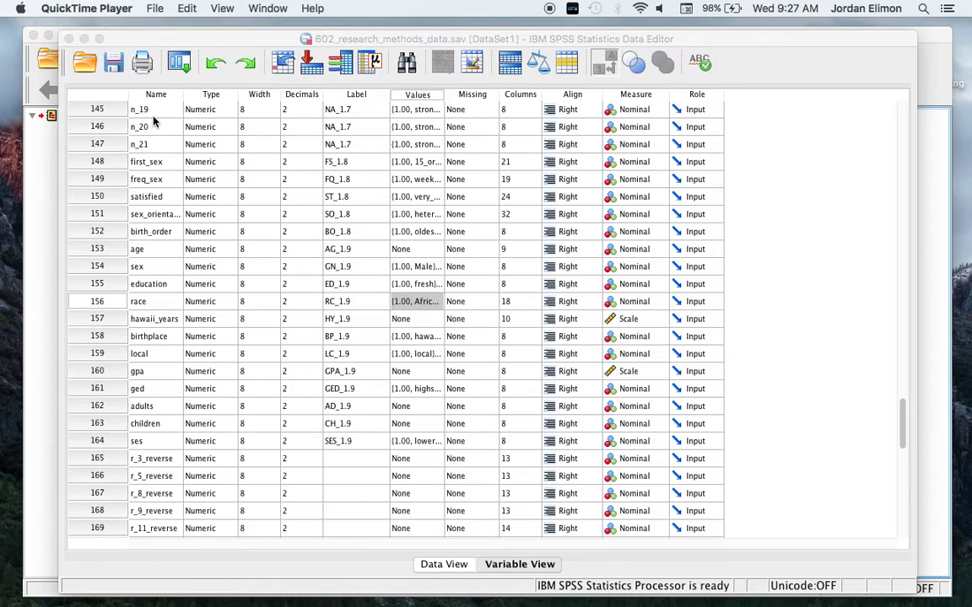
Examine the race variable's value labels, checking the codes for African_A and Indian_or_Alaska, and leave them unedited
left_click(234, 39)
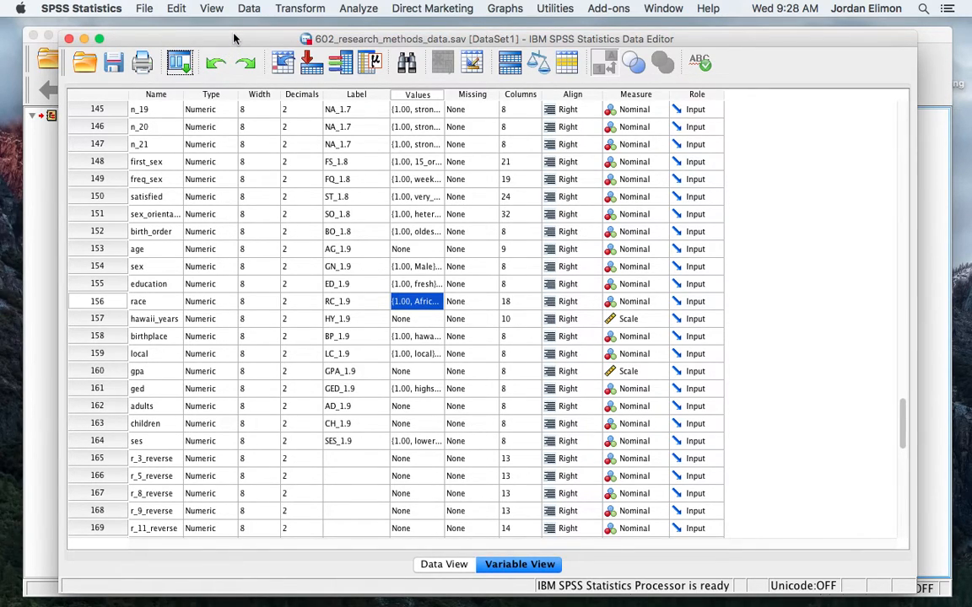
left_click(105, 303)
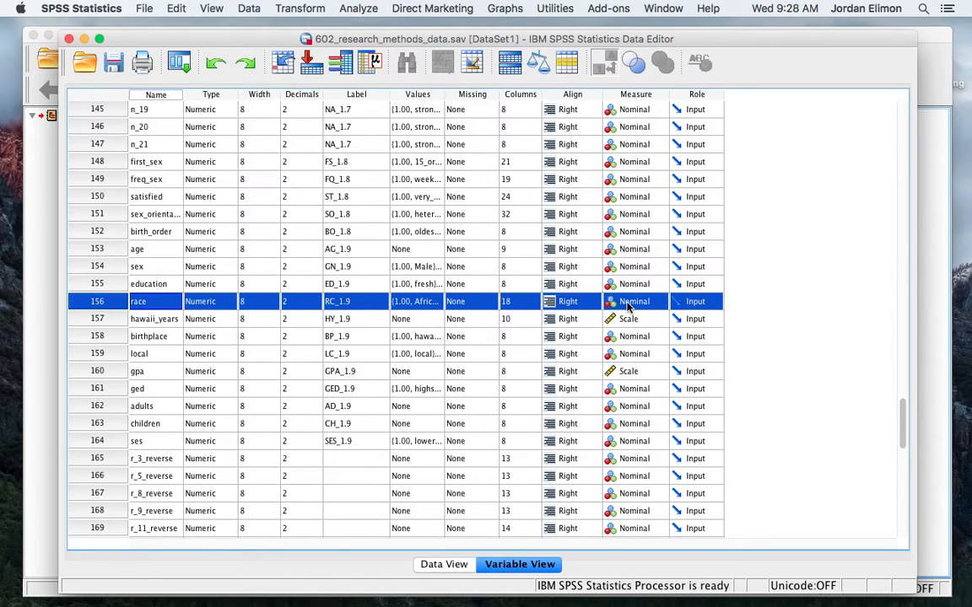
left_click(417, 309)
left_click(435, 304)
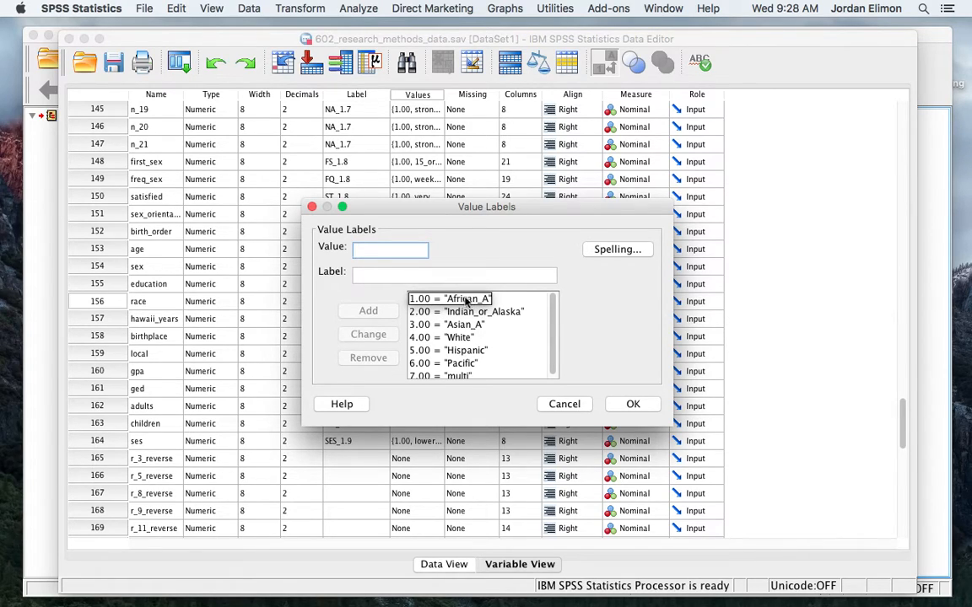
left_click(437, 302)
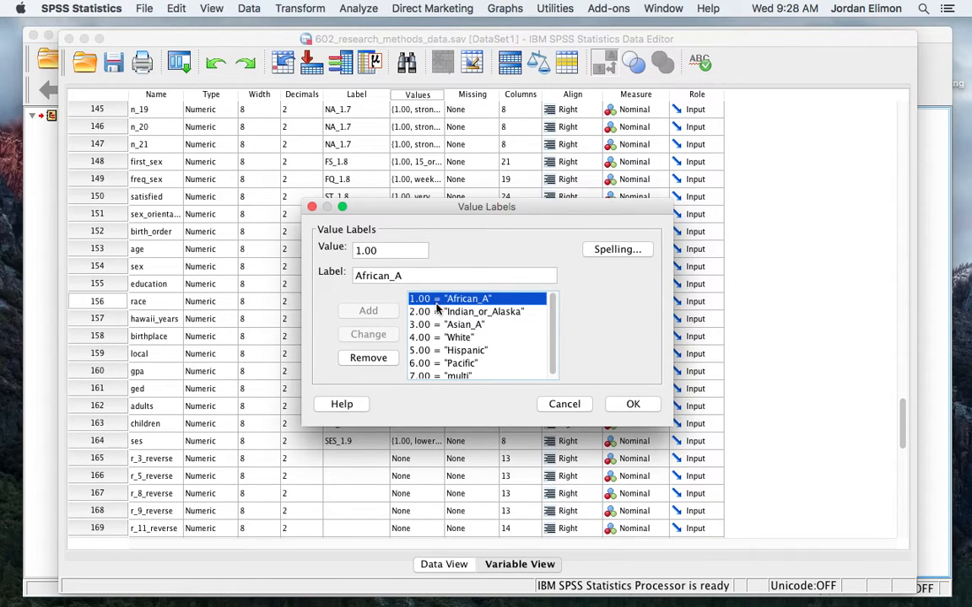
left_click(437, 313)
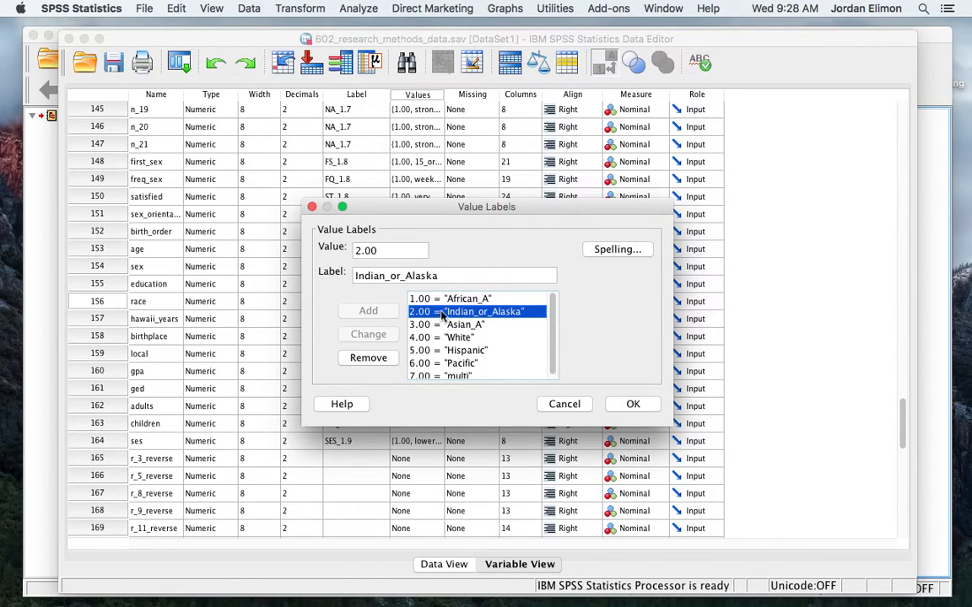
left_click(468, 300)
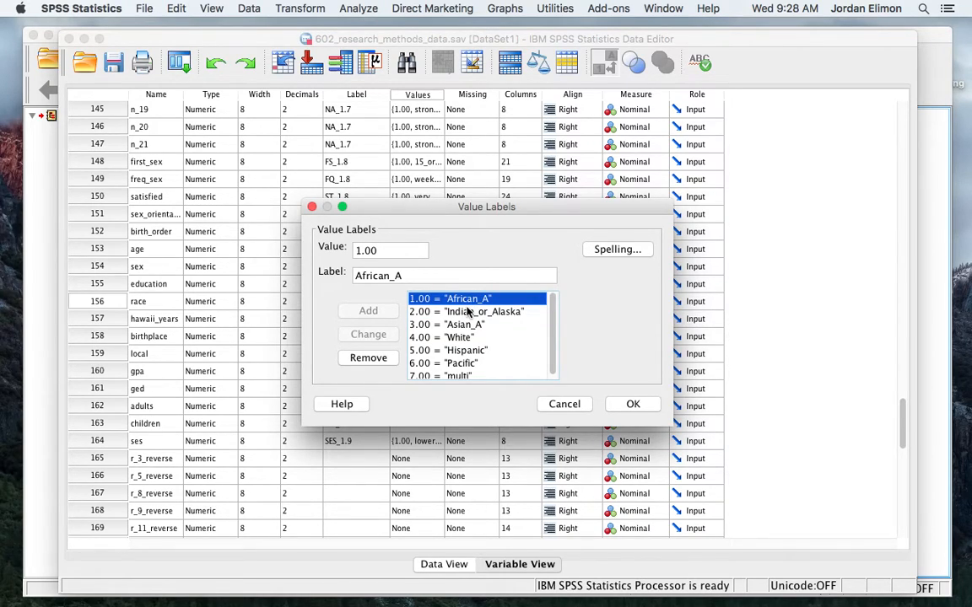
left_click(469, 311)
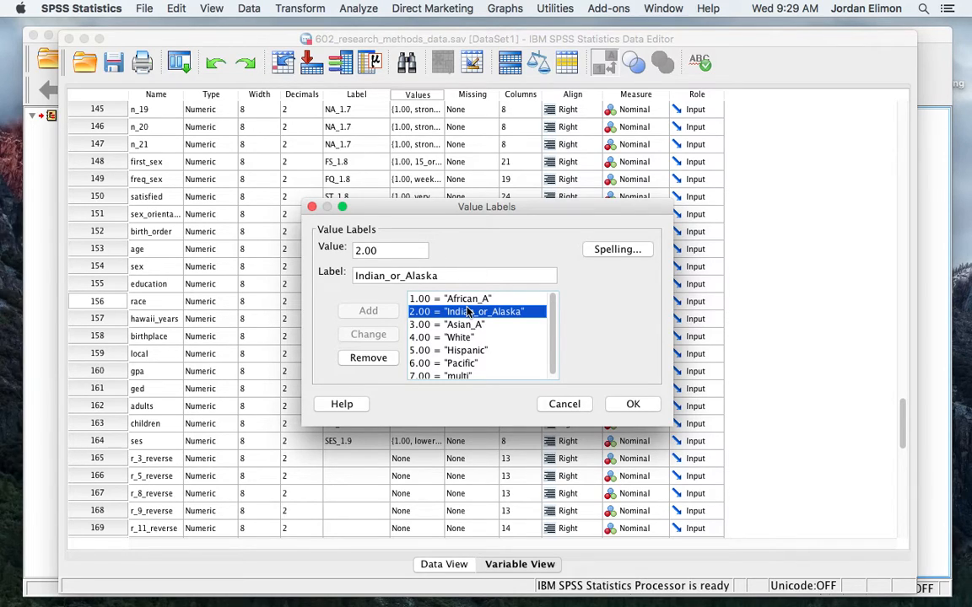
left_click(566, 404)
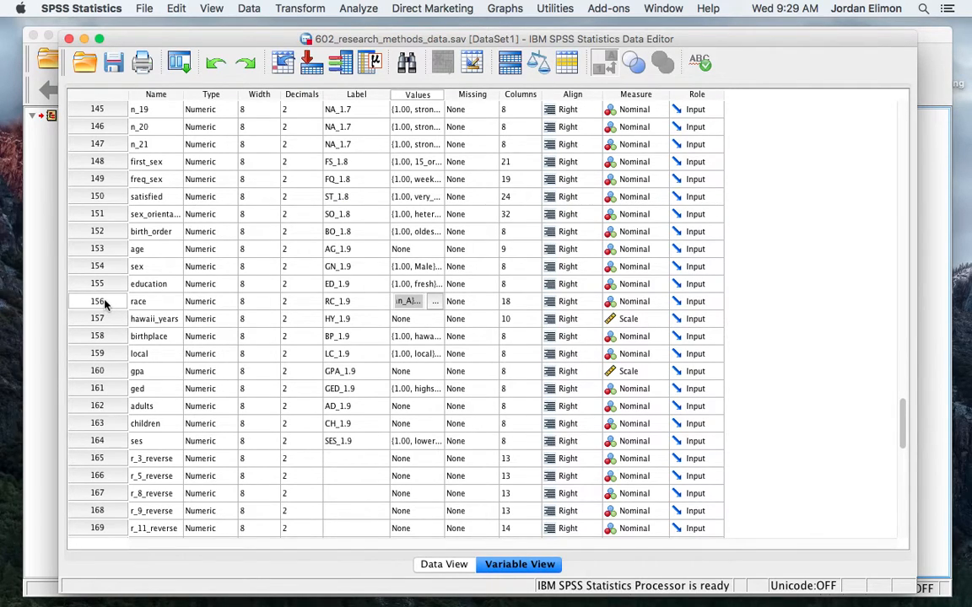
Review the race variable's full list of value labels down to the multi category, and close it without changes
left_click(99, 302)
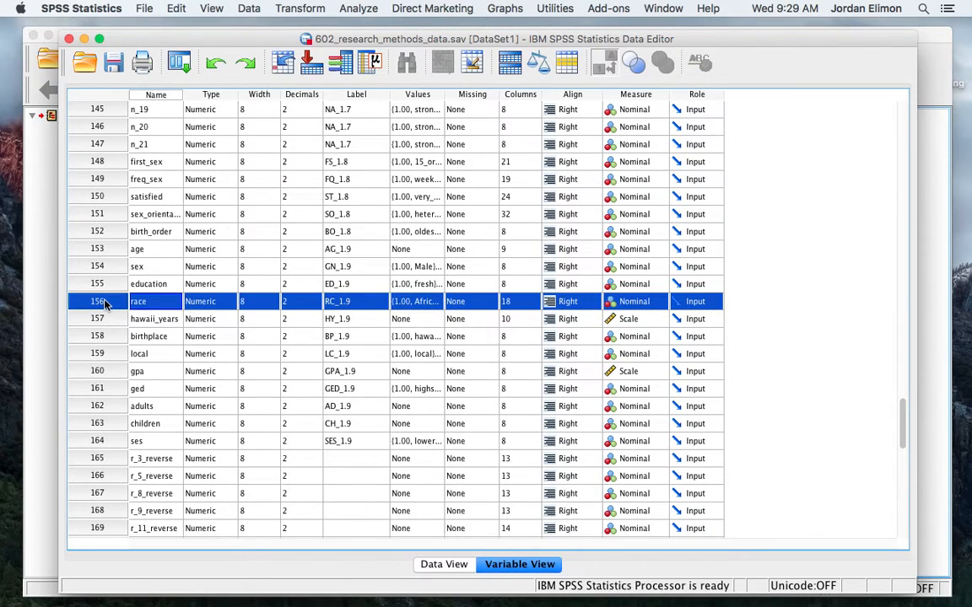
left_click(437, 306)
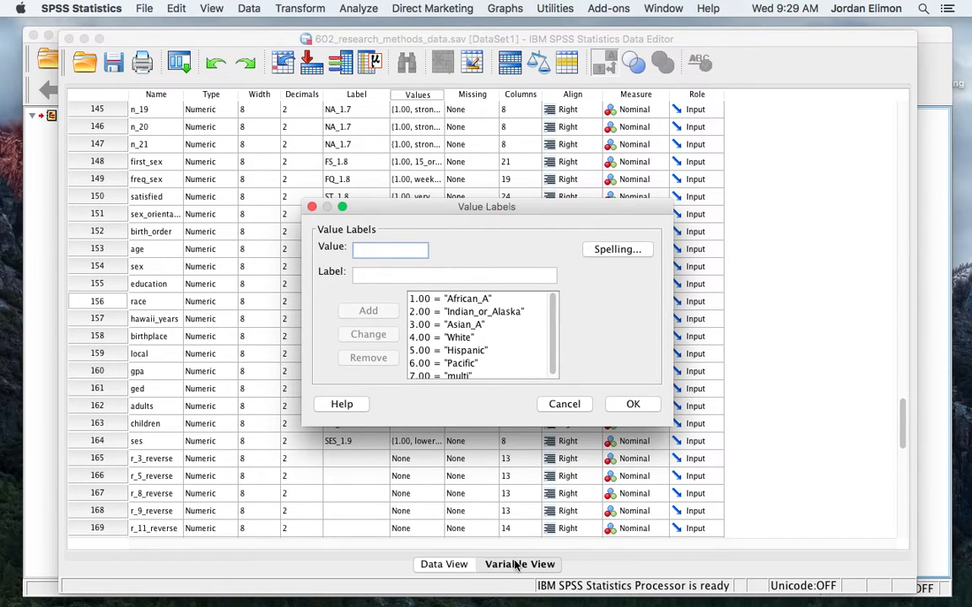
scroll(443, 308, "down", 1)
left_click(449, 308)
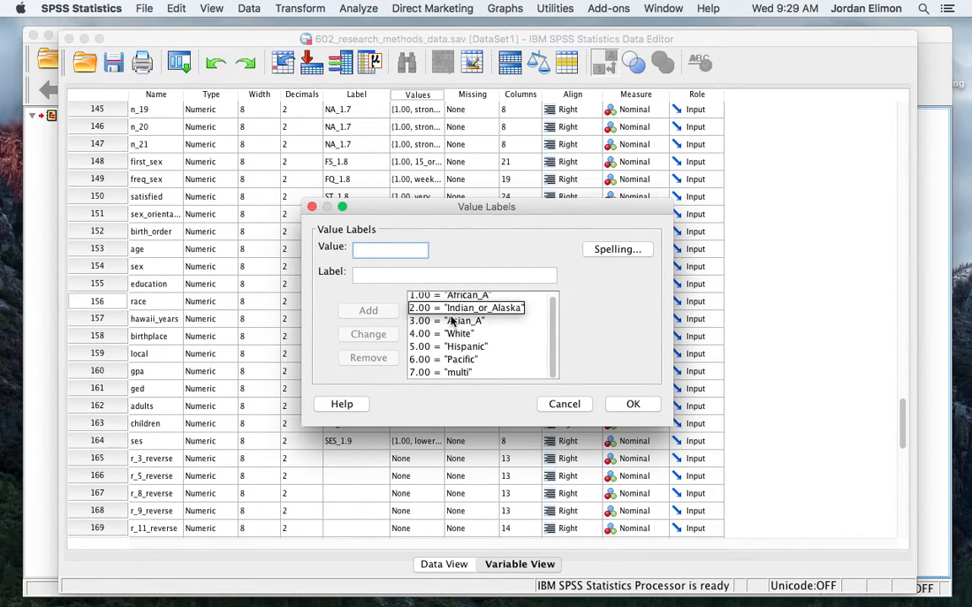
left_click(457, 374)
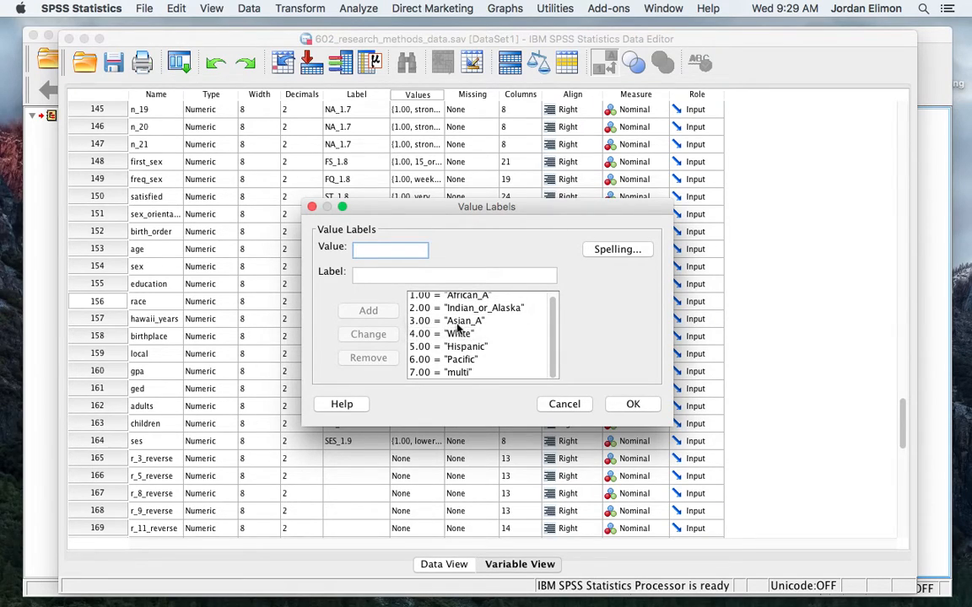
left_click(561, 404)
Show the case data and select the race column
left_click(445, 564)
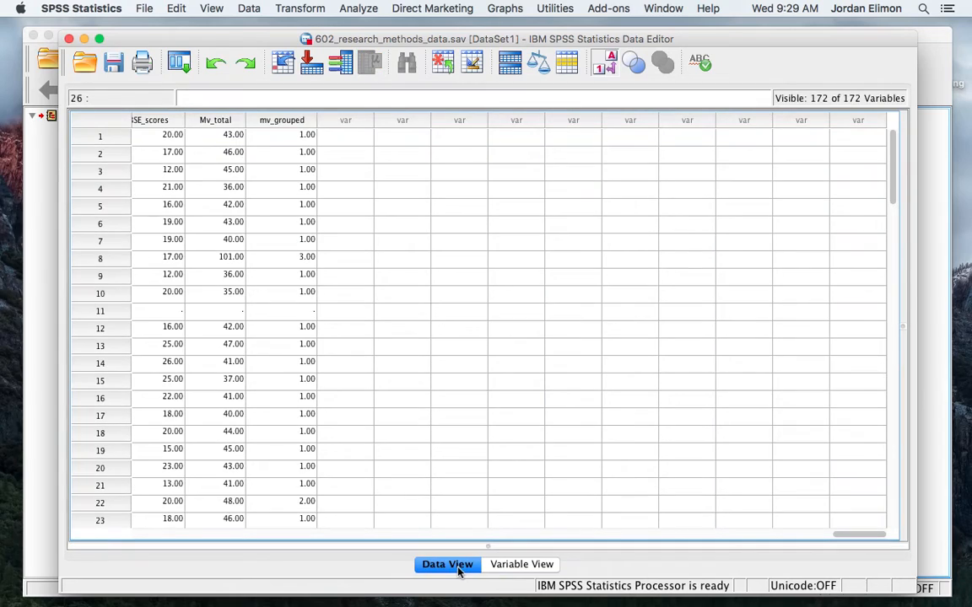
scroll(313, 129, "left", 15)
scroll(312, 129, "right", 5)
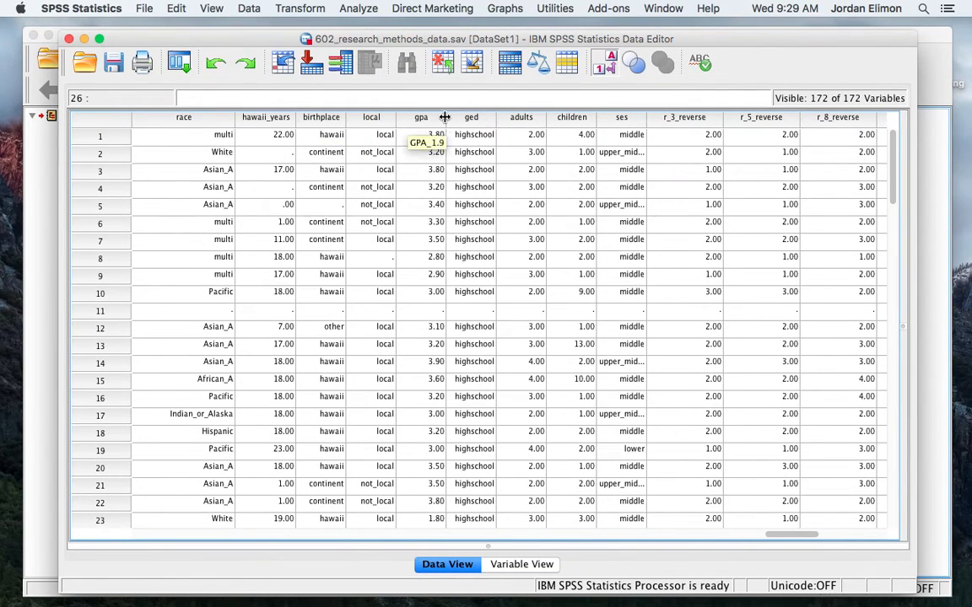
scroll(312, 130, "left", 3)
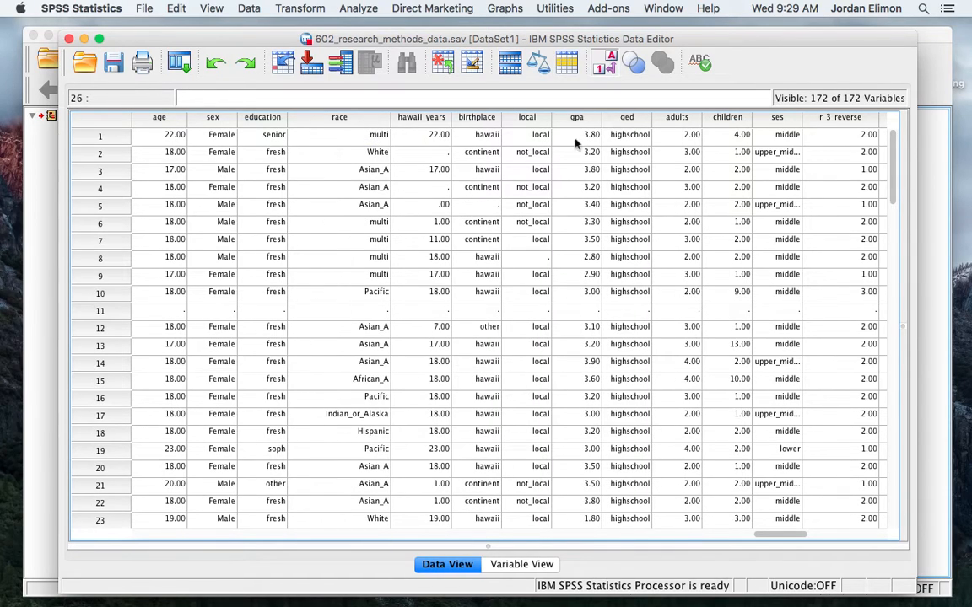
left_click(378, 118)
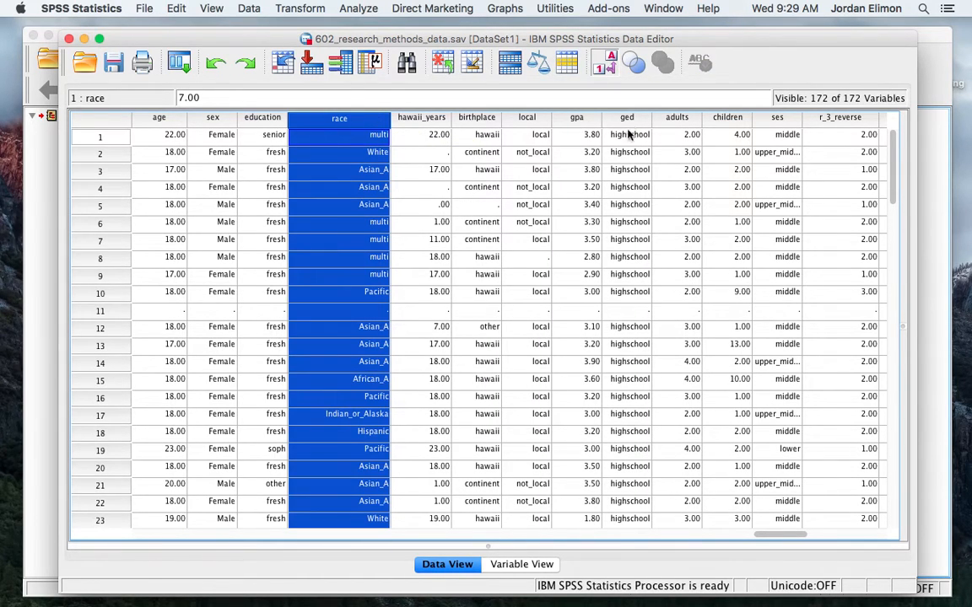
Toggle the value label display so the case data shows numeric codes instead of category names
left_click(604, 64)
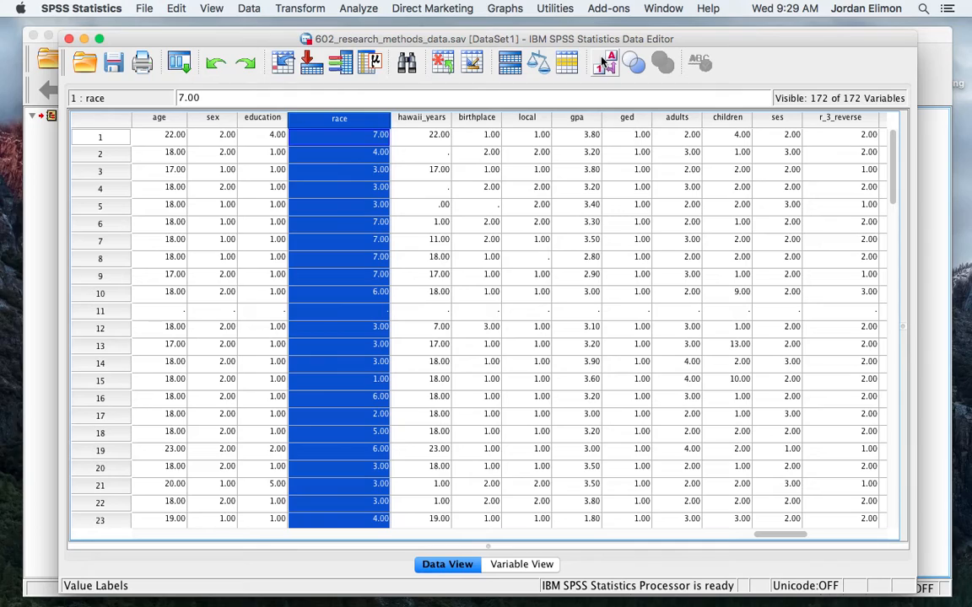
left_click(603, 63)
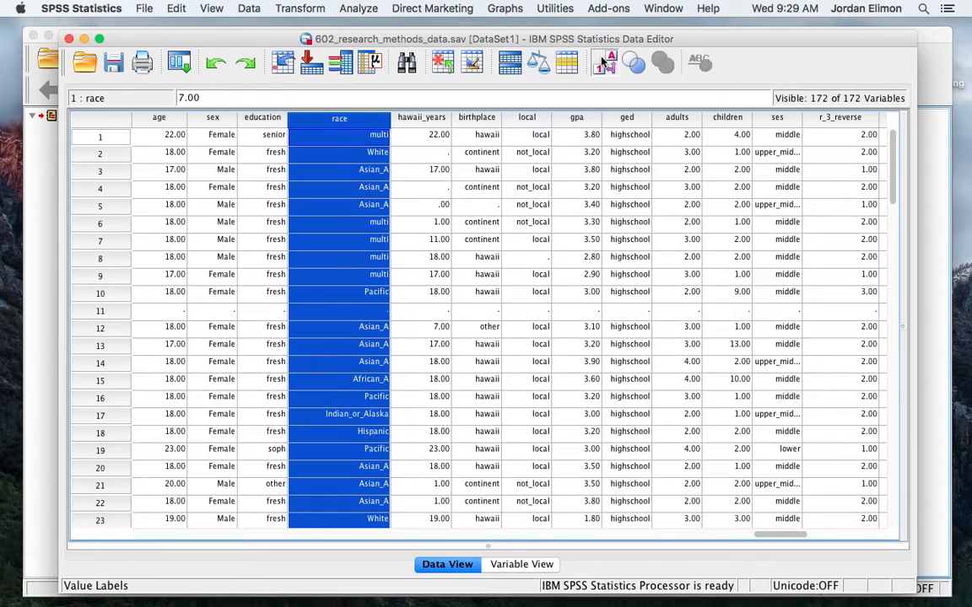
left_click(604, 63)
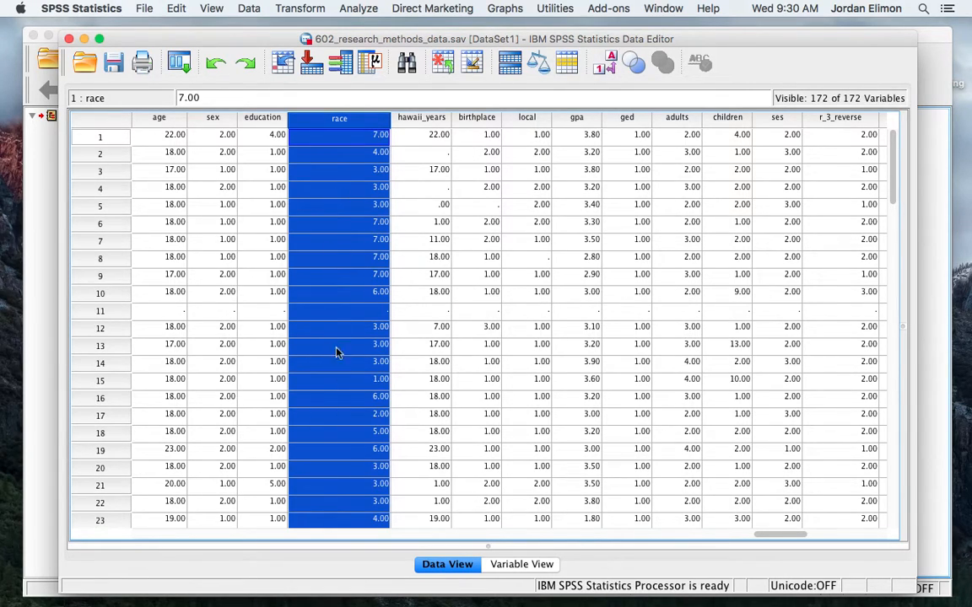
left_click(307, 10)
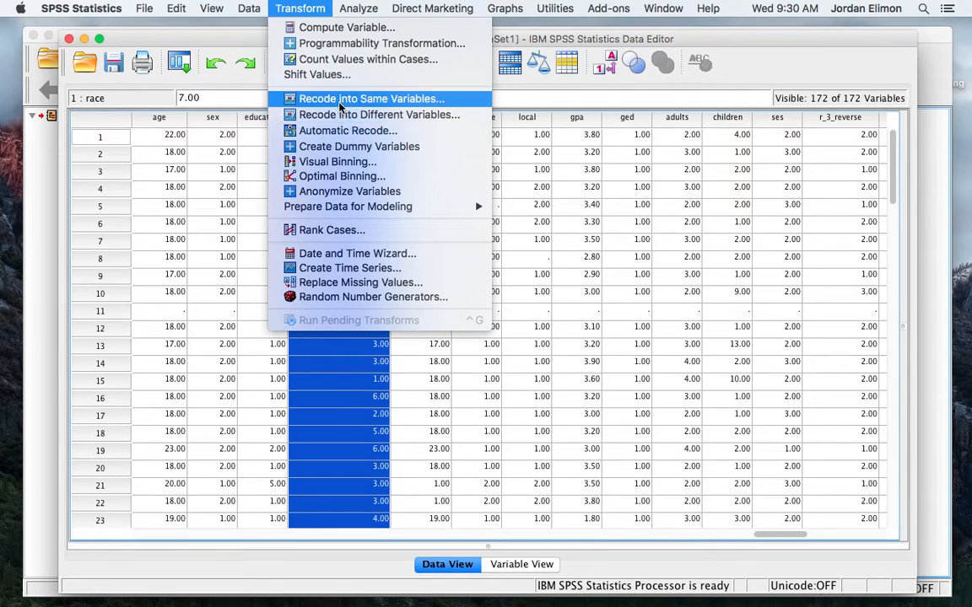
left_click(346, 397)
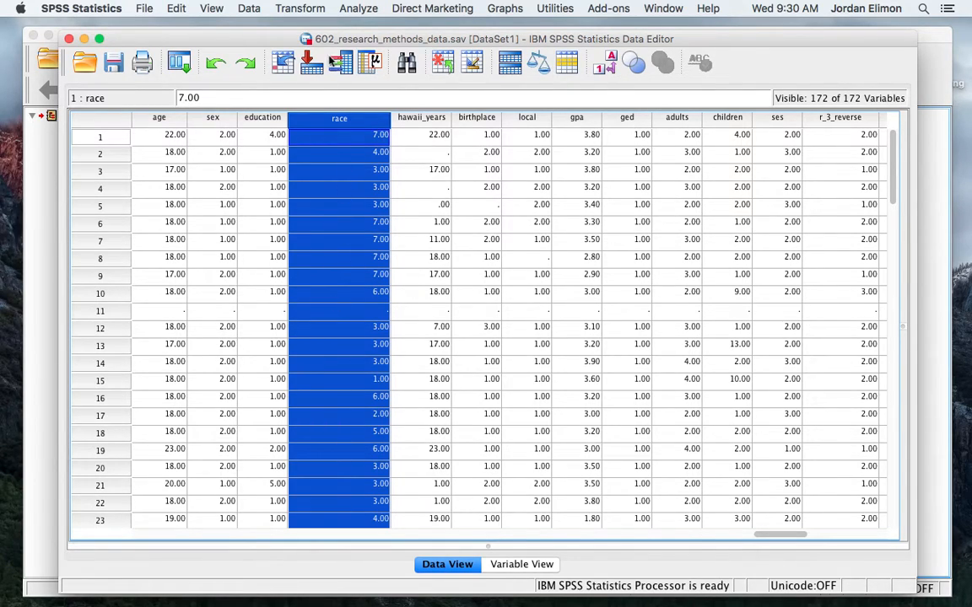
left_click(302, 10)
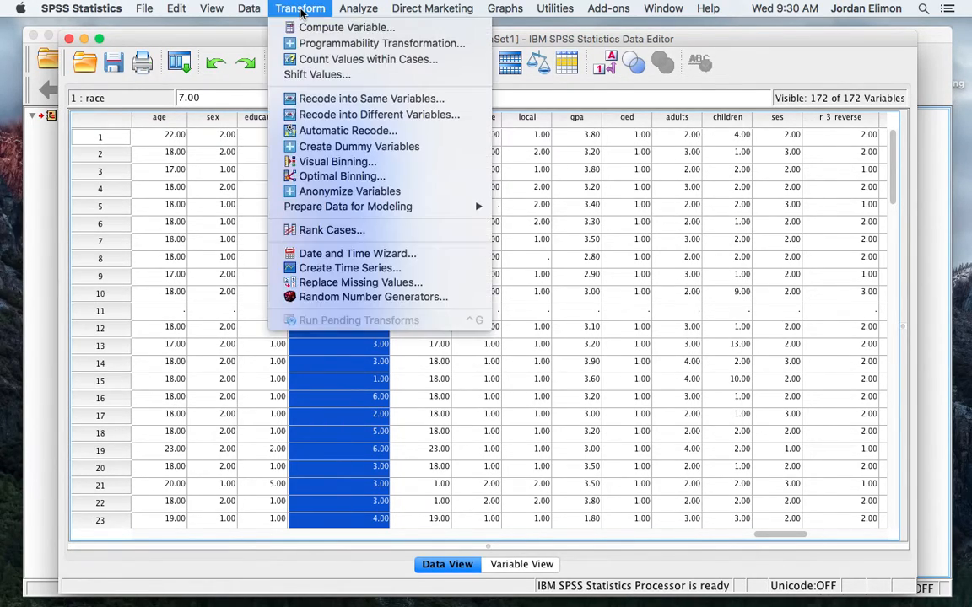
left_click(328, 116)
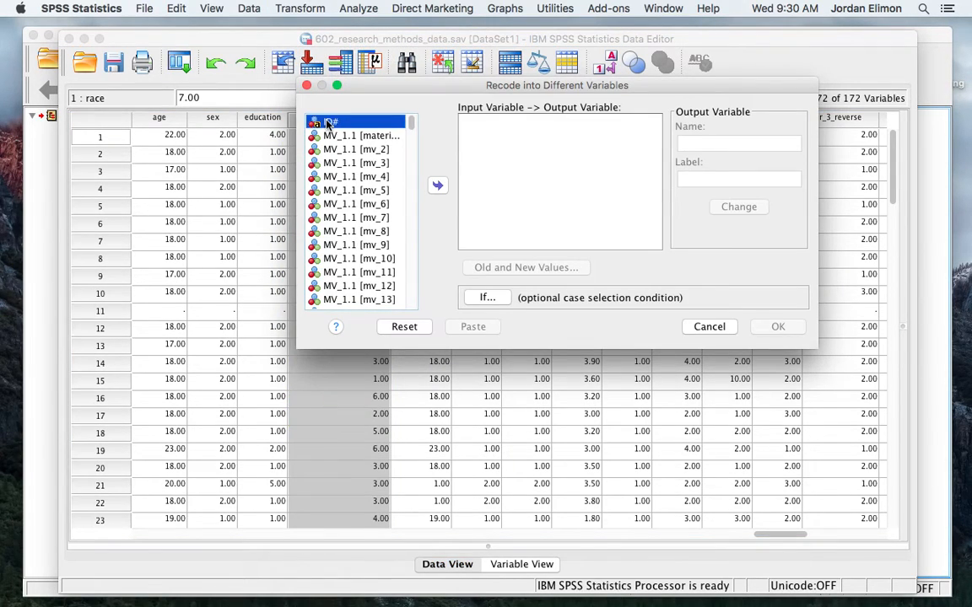
left_click_drag(411, 125, 406, 304)
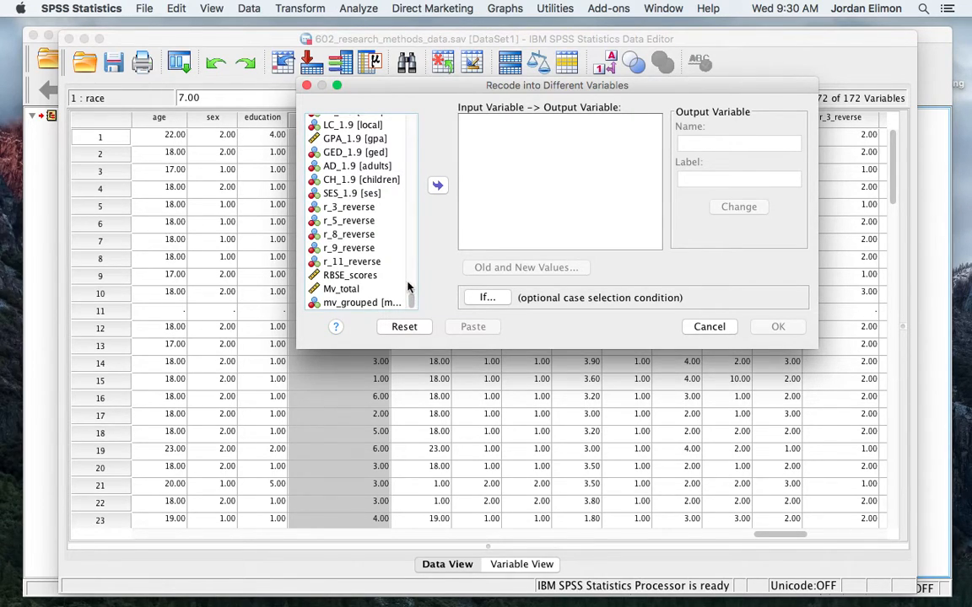
left_click_drag(409, 294, 408, 290)
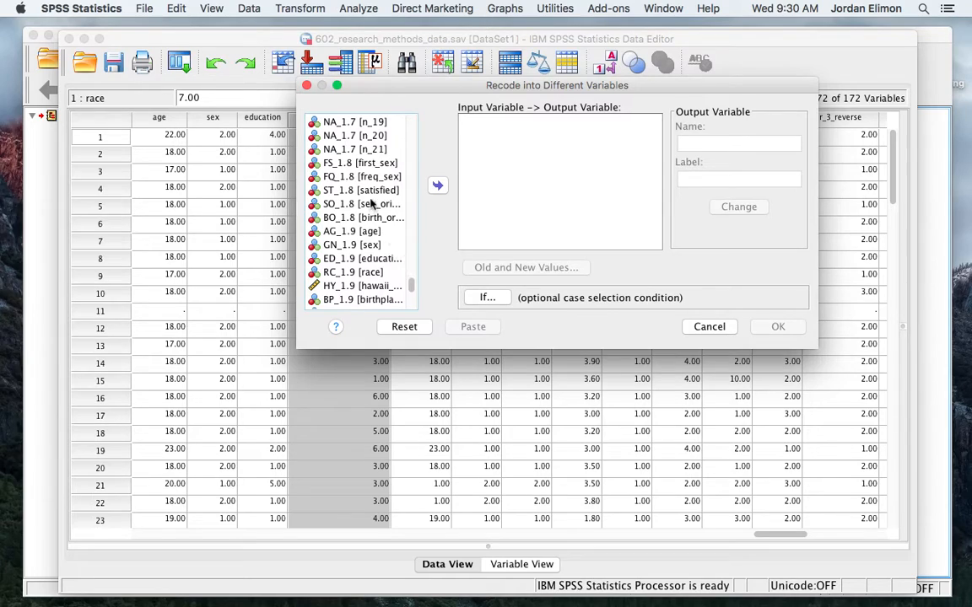
left_click(331, 271)
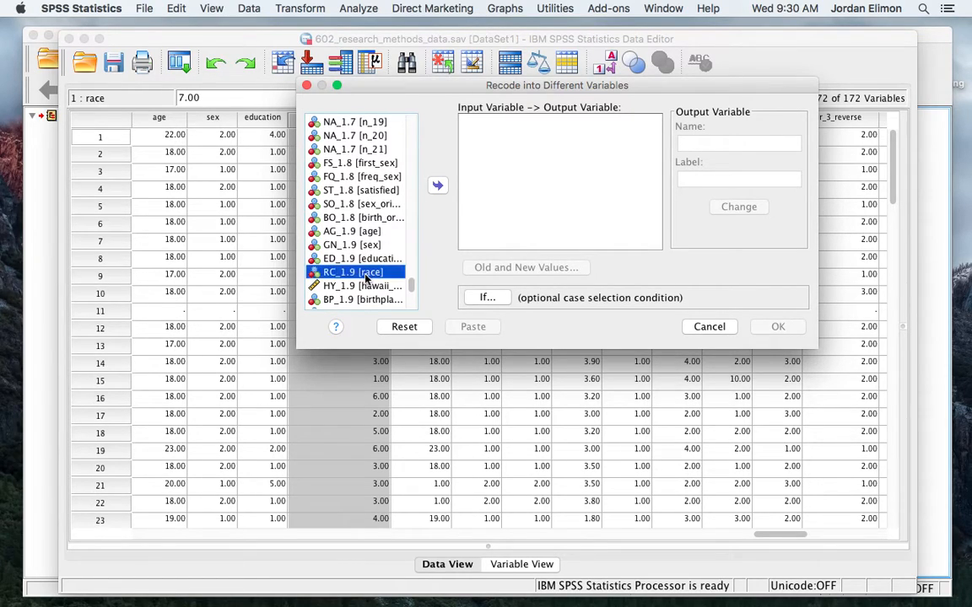
left_click(438, 185)
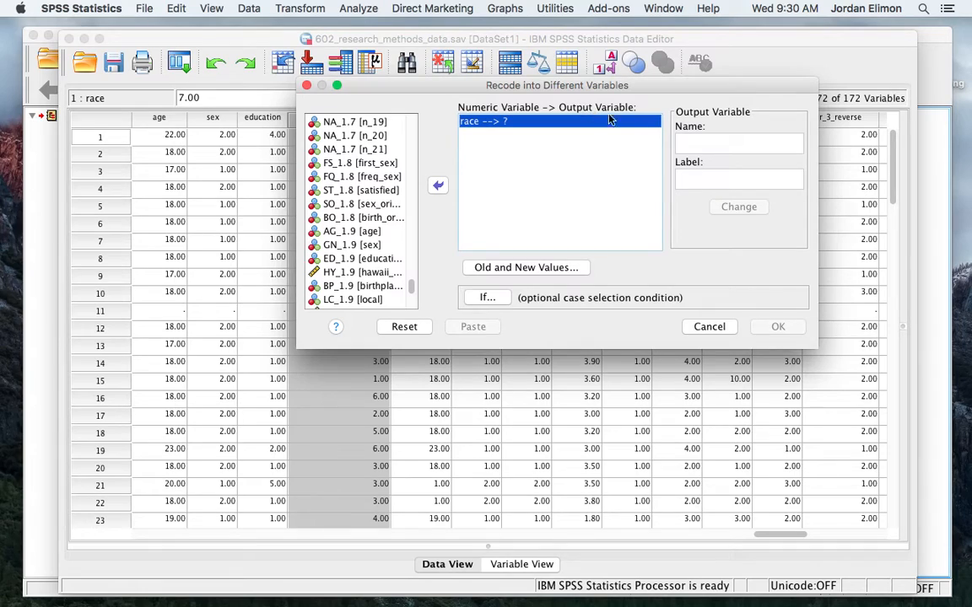
left_click(706, 145)
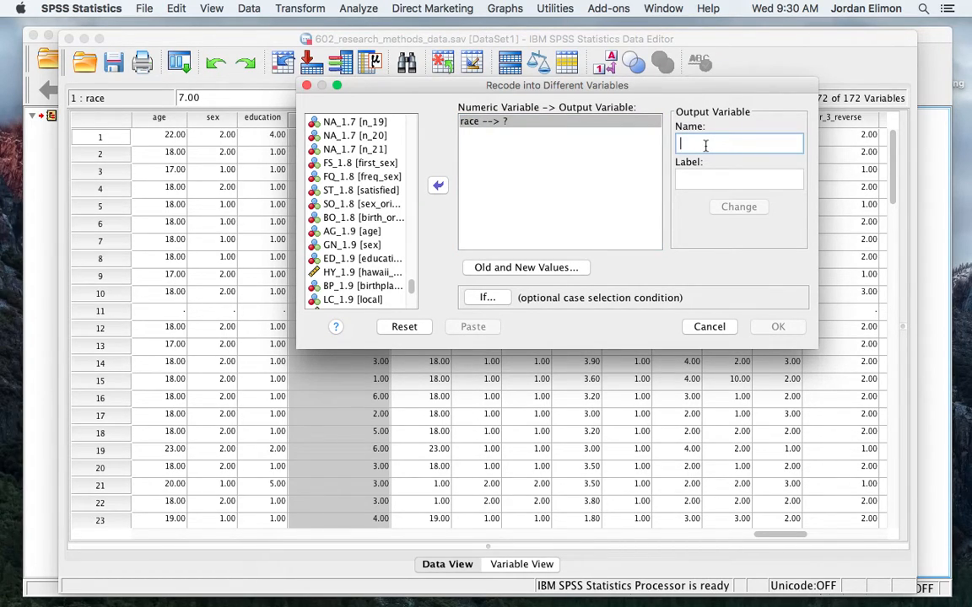
left_click(709, 328)
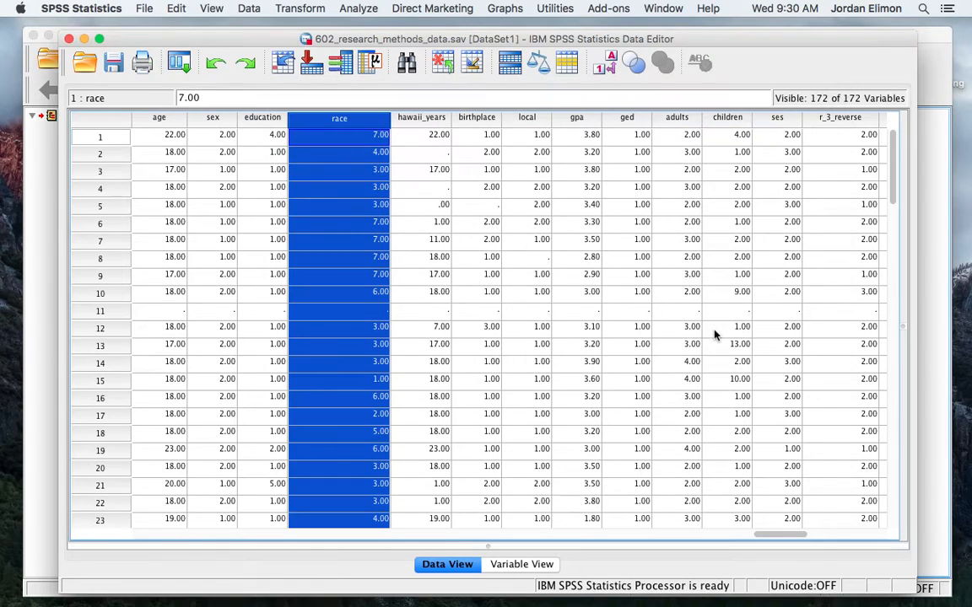
Recheck the numeric codes assigned to the race categories in the variable definitions
left_click(510, 565)
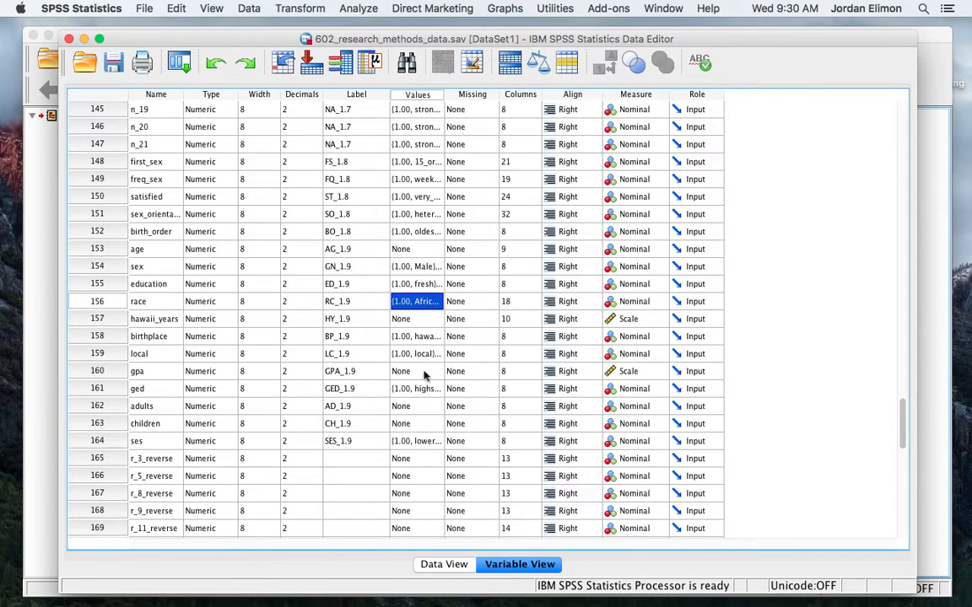
left_click(426, 302)
left_click(437, 302)
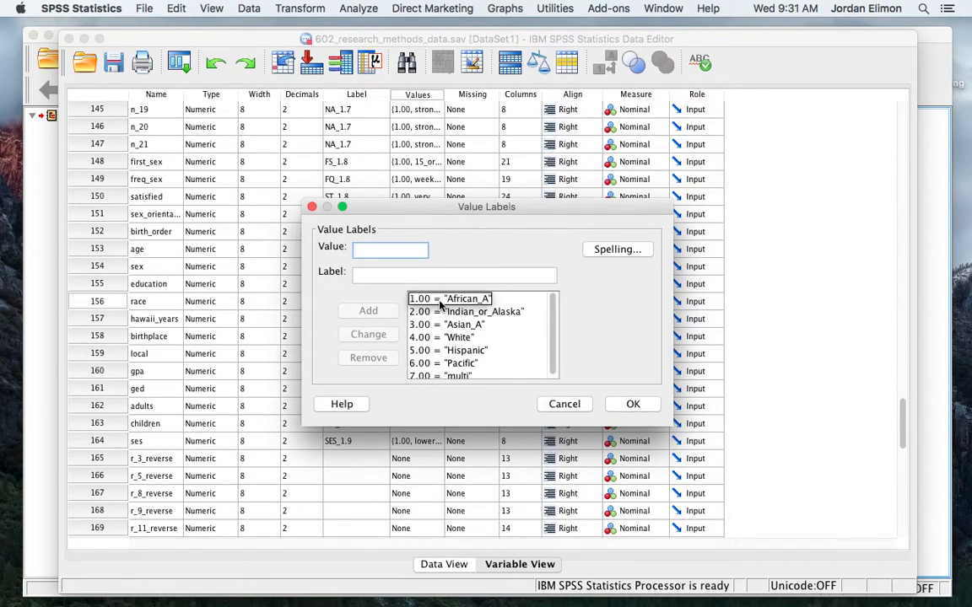
left_click(565, 405)
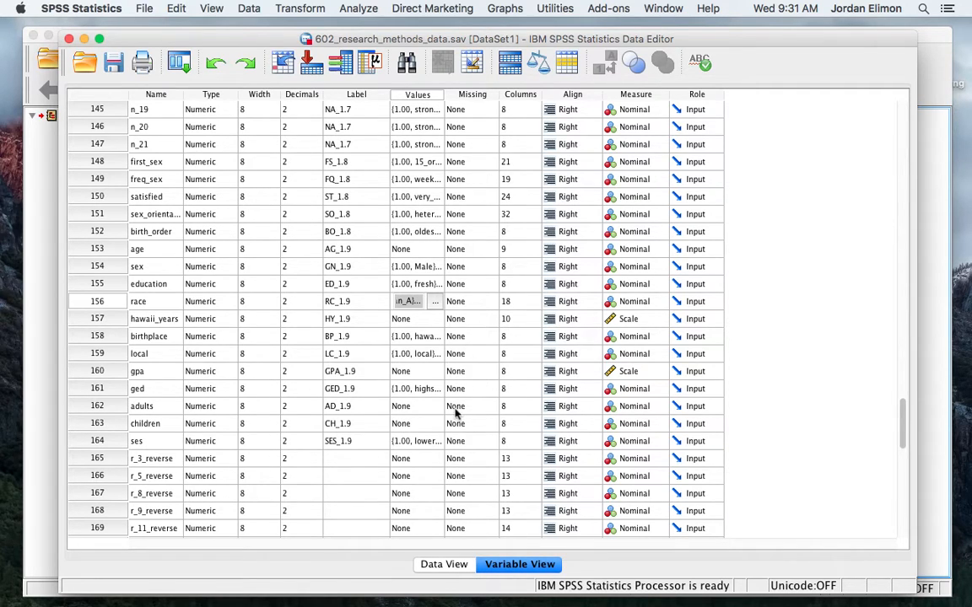
Return to the case data and start a Recode into Different Variables with race as the input variable
left_click(441, 565)
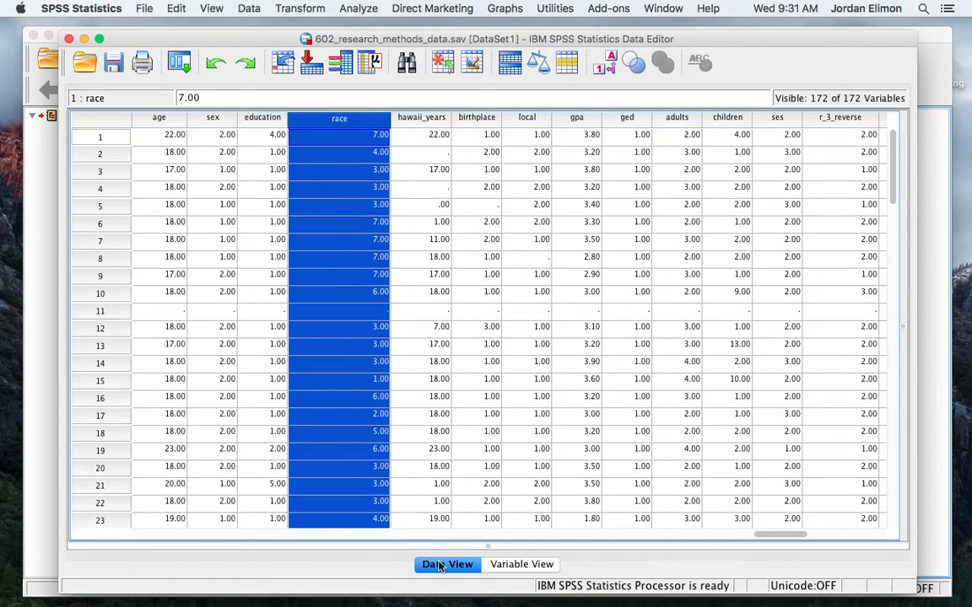
left_click(298, 10)
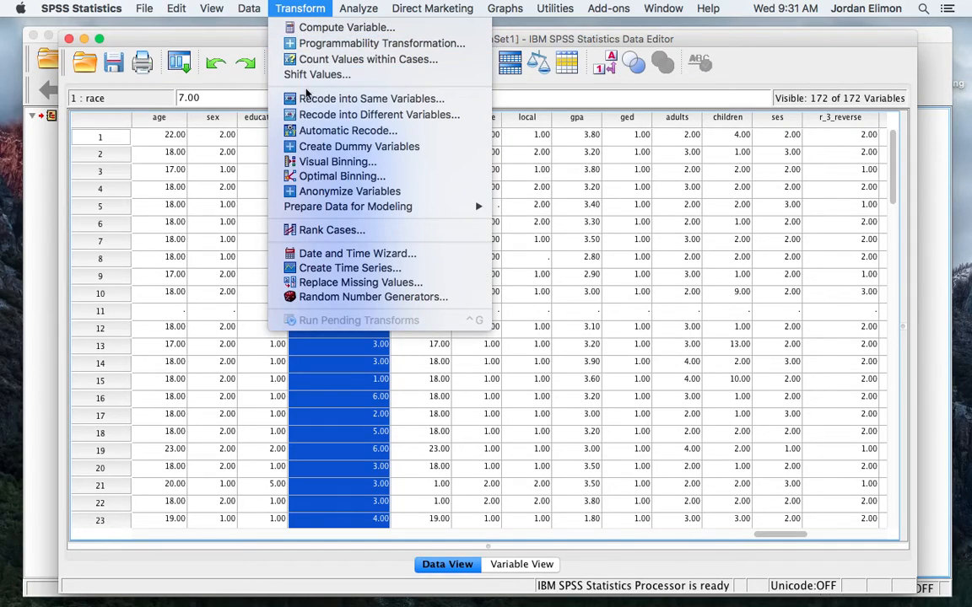
left_click(306, 116)
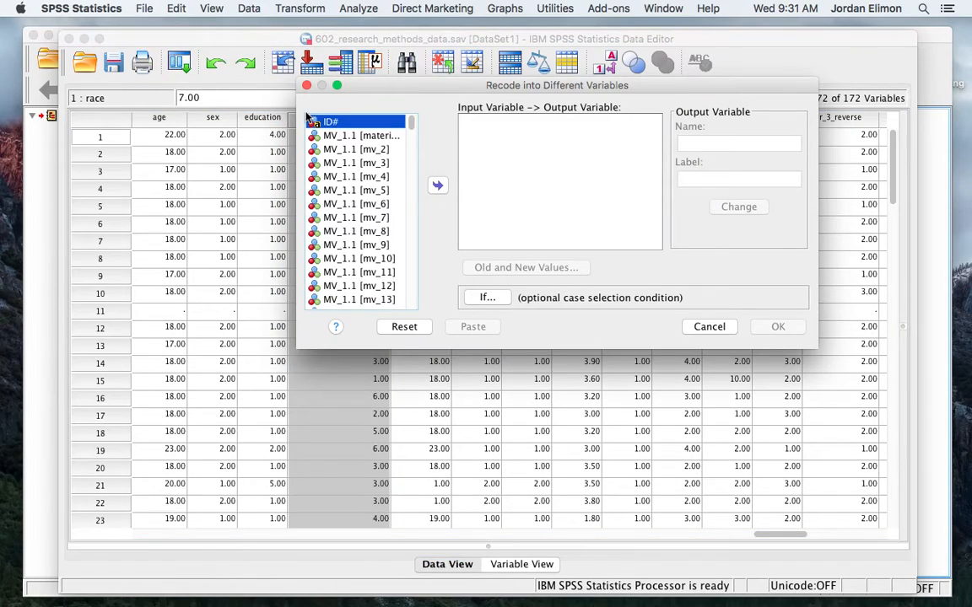
left_click_drag(411, 128, 412, 221)
left_click_drag(412, 249, 413, 292)
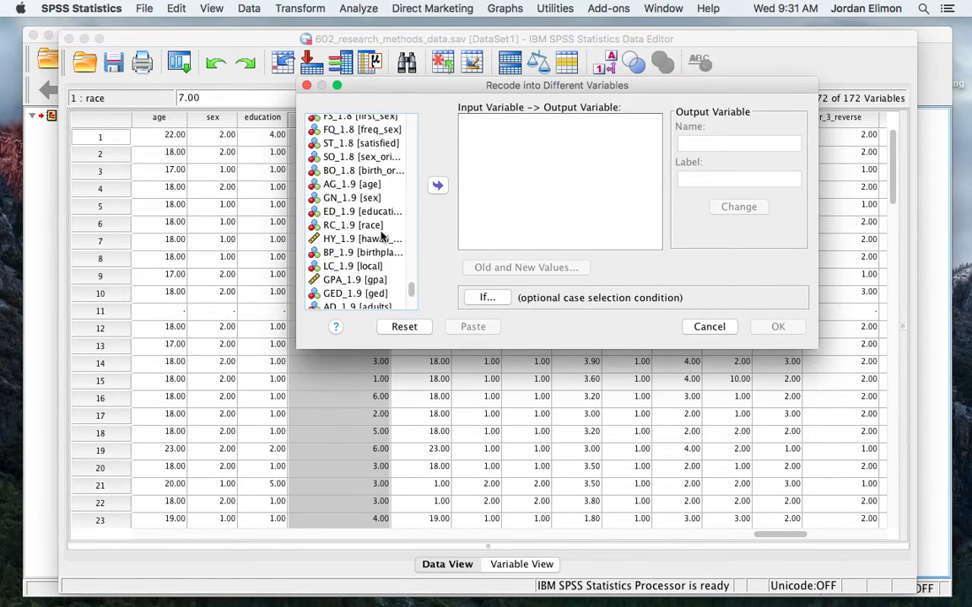
left_click(355, 225)
left_click(436, 187)
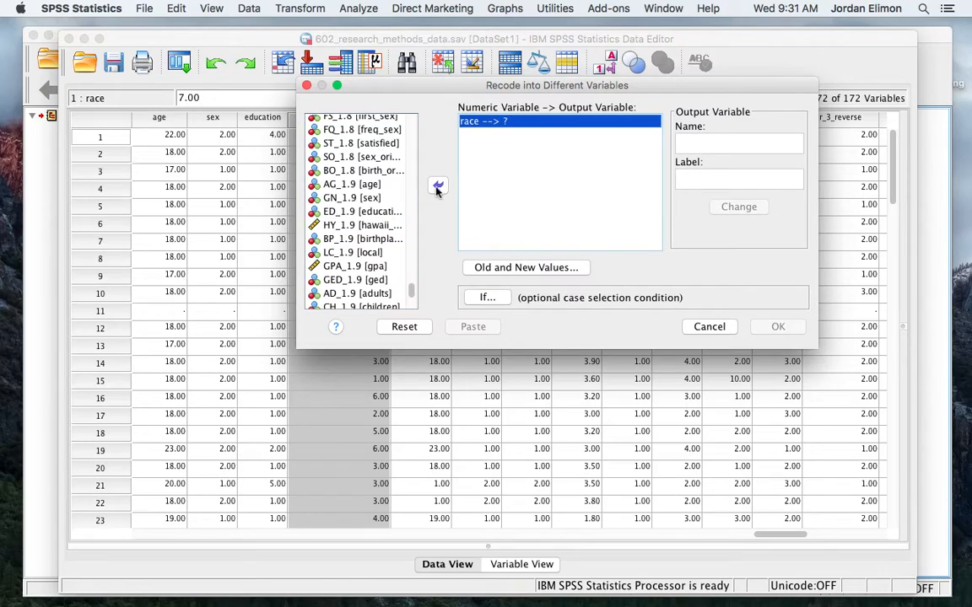
Name the output variable African_a, give it the label African_a, and assign it to race
left_click(714, 142)
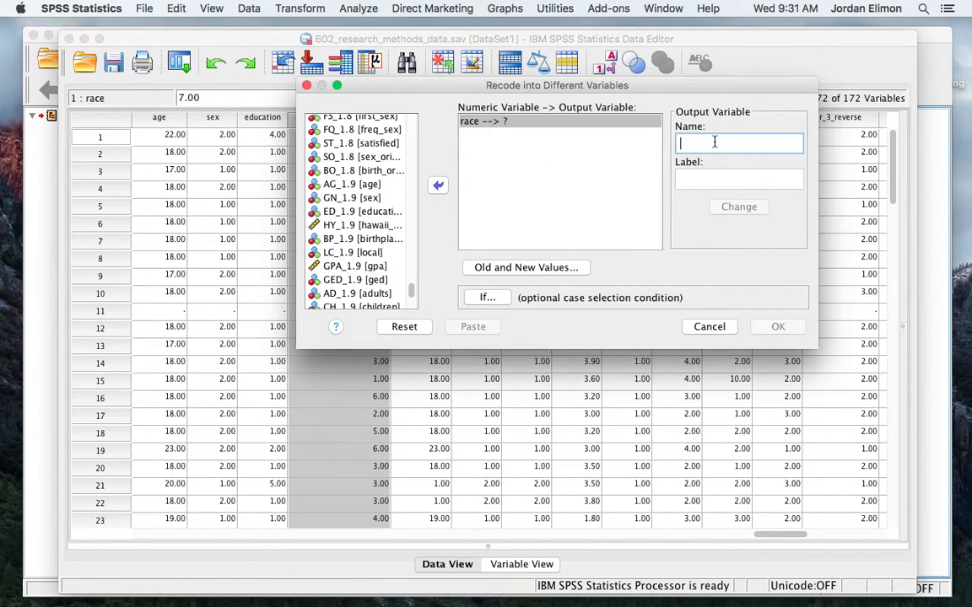
type("Af")
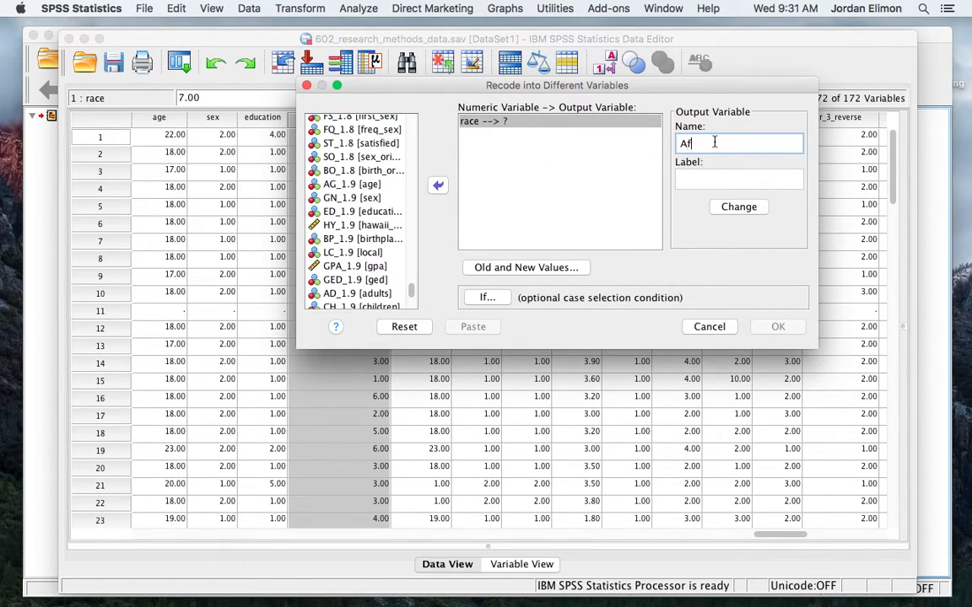
type("rican_a")
left_click(705, 182)
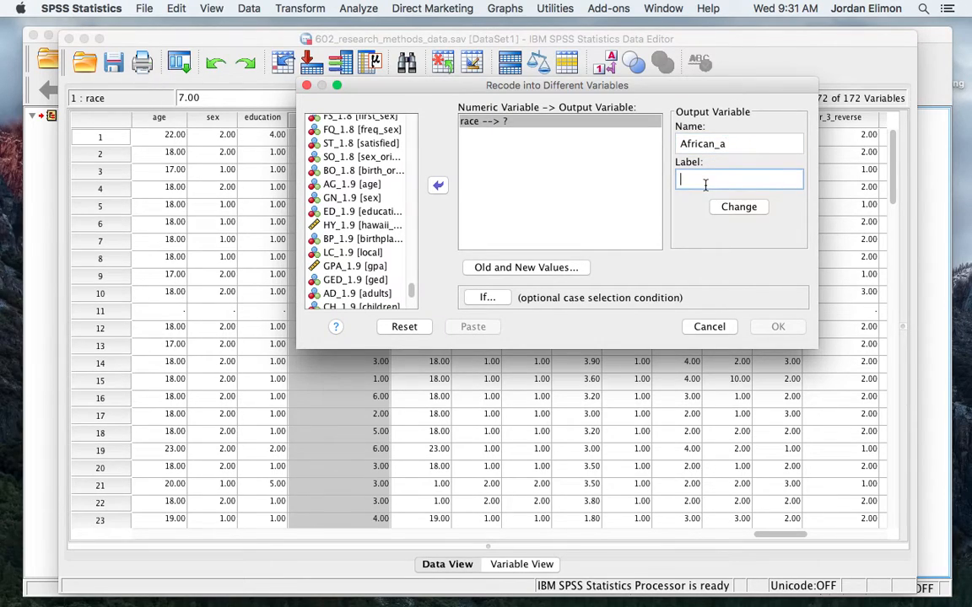
type("African_ a")
left_click(751, 211)
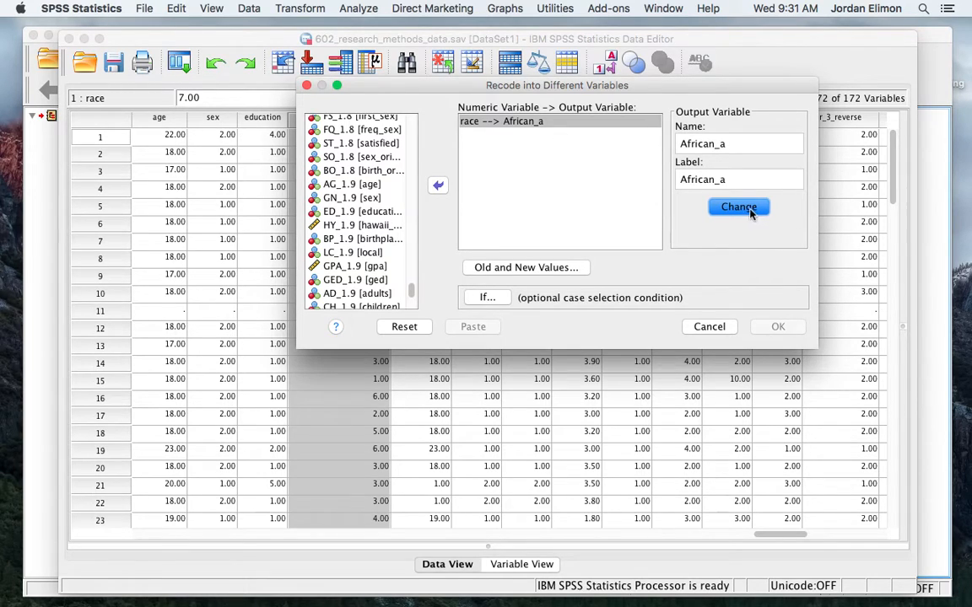
Open the old and new value definitions and add a rule recoding old value 1 to new value 1
left_click(540, 268)
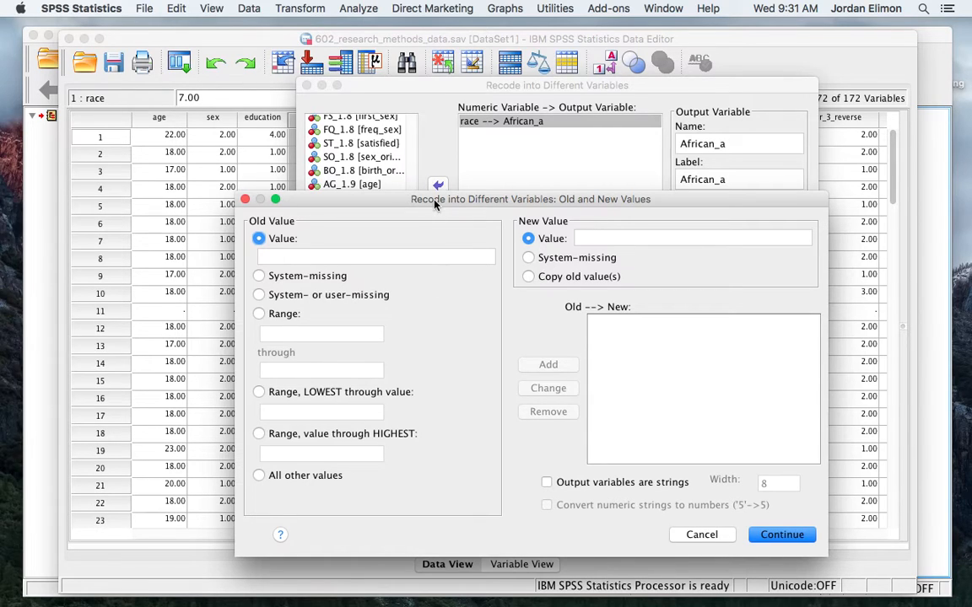
left_click_drag(436, 201, 392, 114)
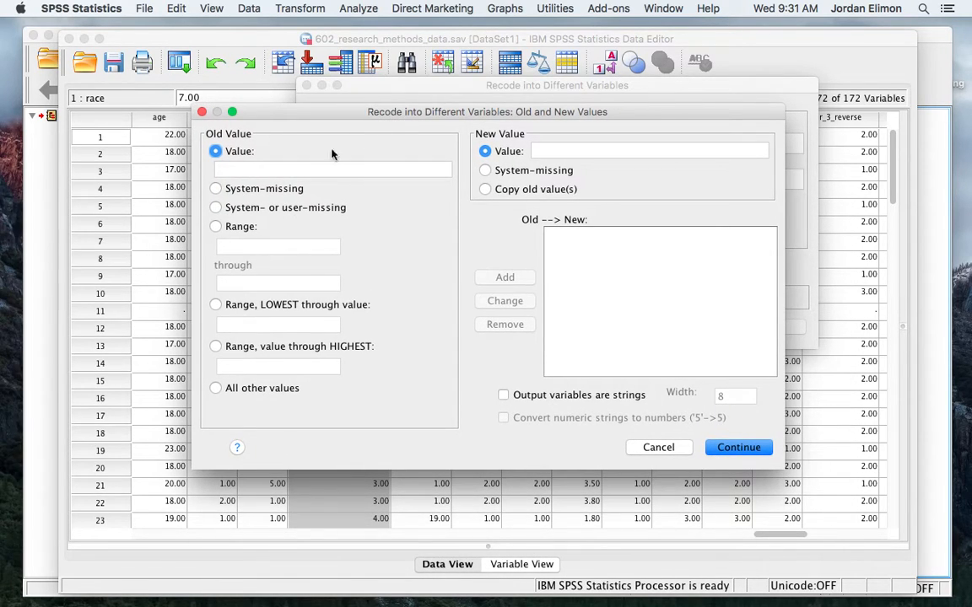
left_click(286, 172)
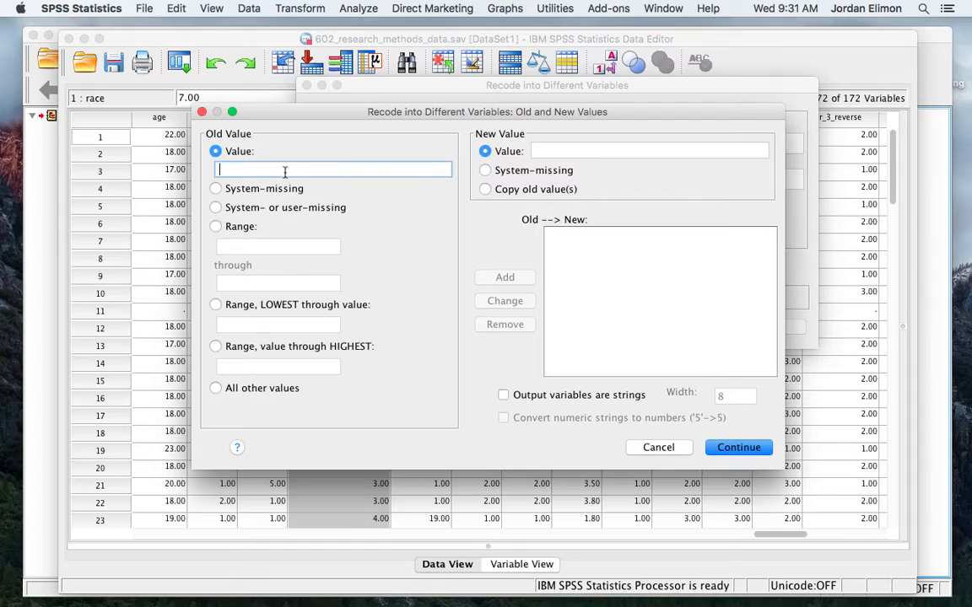
type("1")
left_click(580, 151)
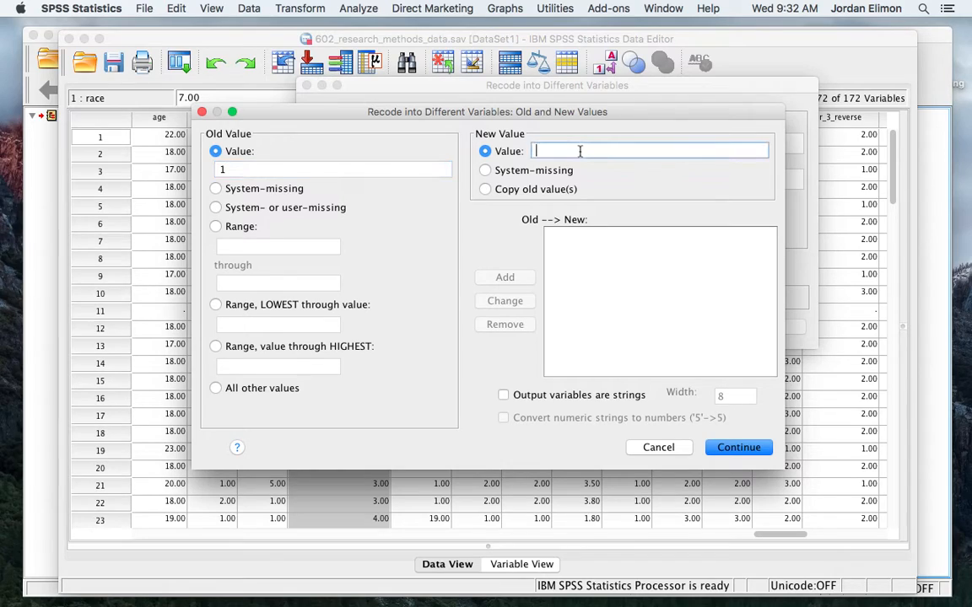
type("1")
left_click(505, 277)
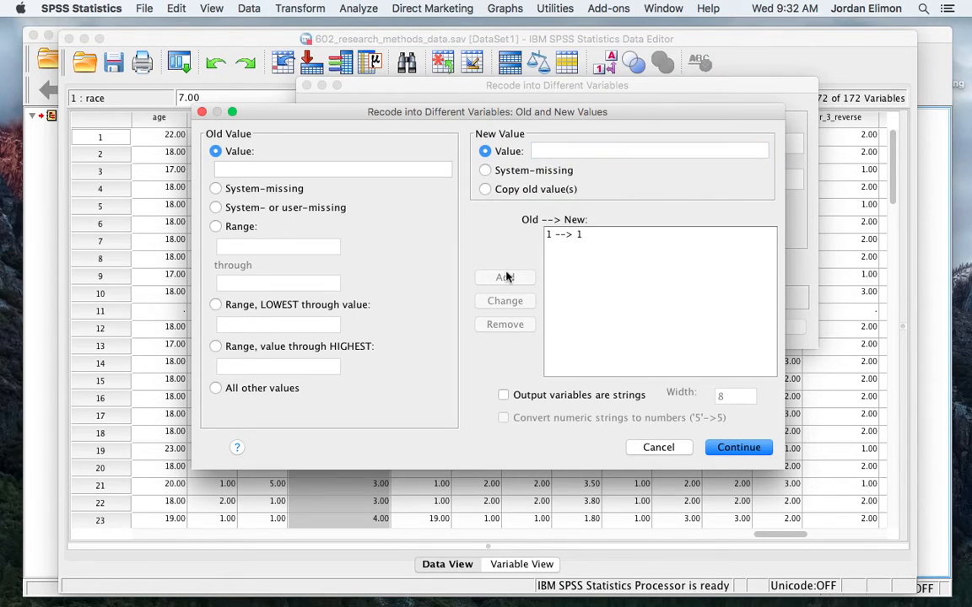
Add a rule recoding all other values to 0, and run the recode into African_a
left_click(573, 239)
left_click(215, 388)
left_click(587, 150)
type("0")
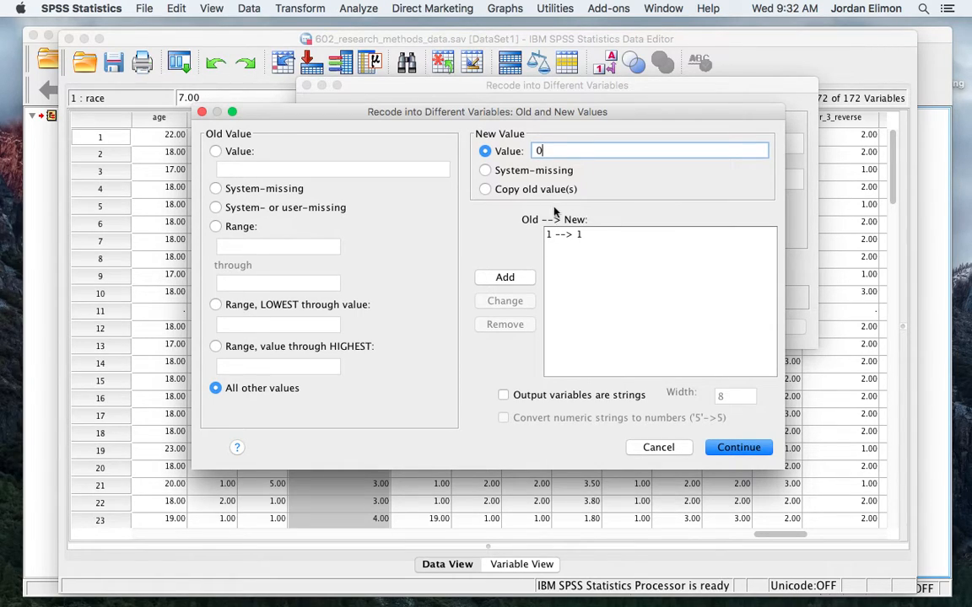
left_click(518, 281)
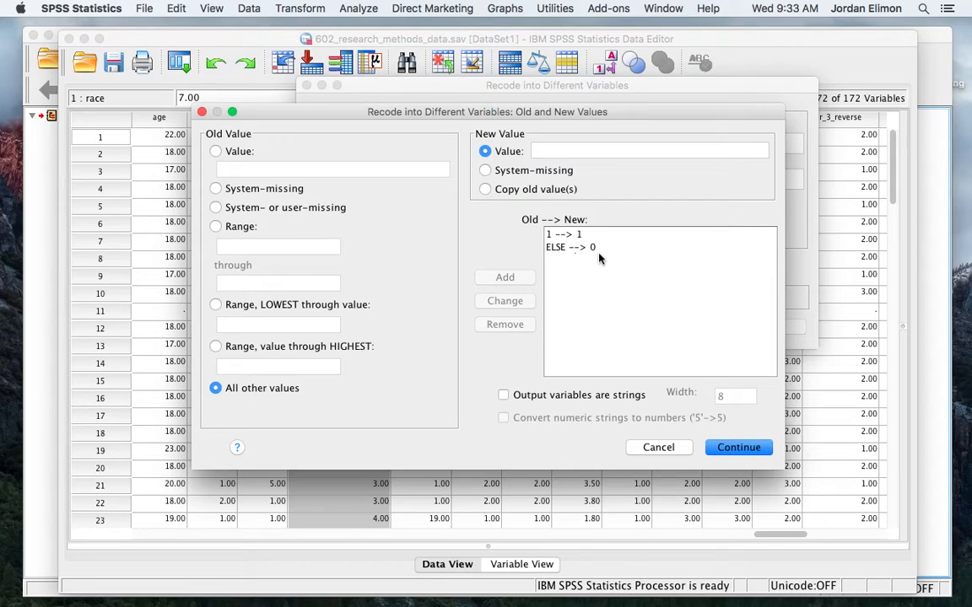
left_click(721, 447)
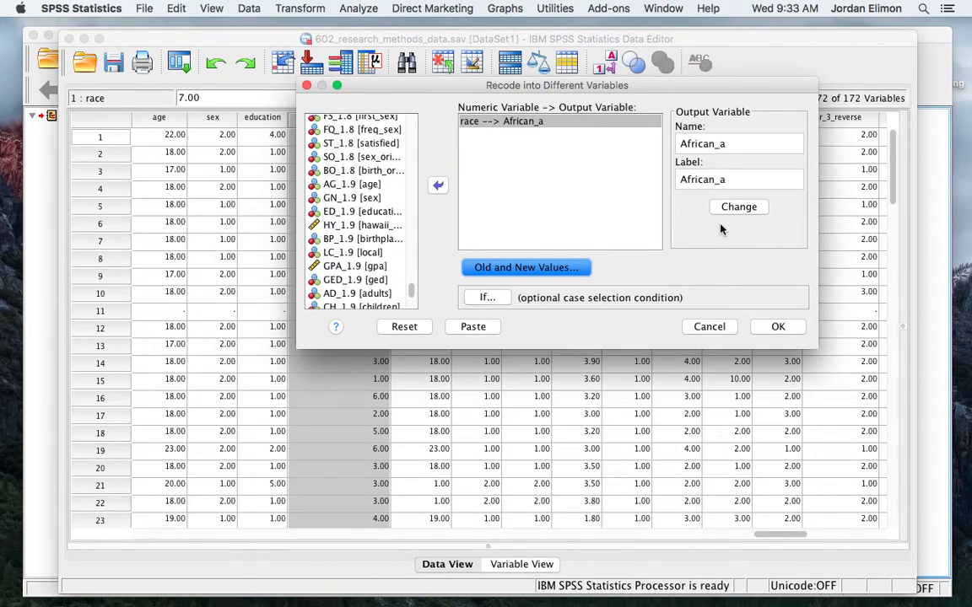
left_click(769, 330)
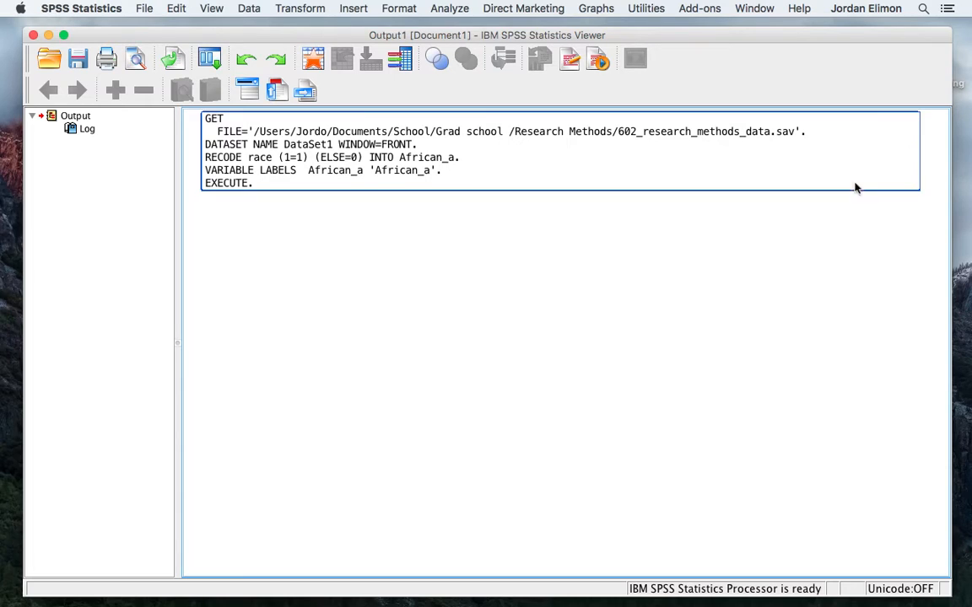
Bring the Data Editor back in front of the output and examine the African_a column's values across all cases
left_click_drag(859, 38, 857, 57)
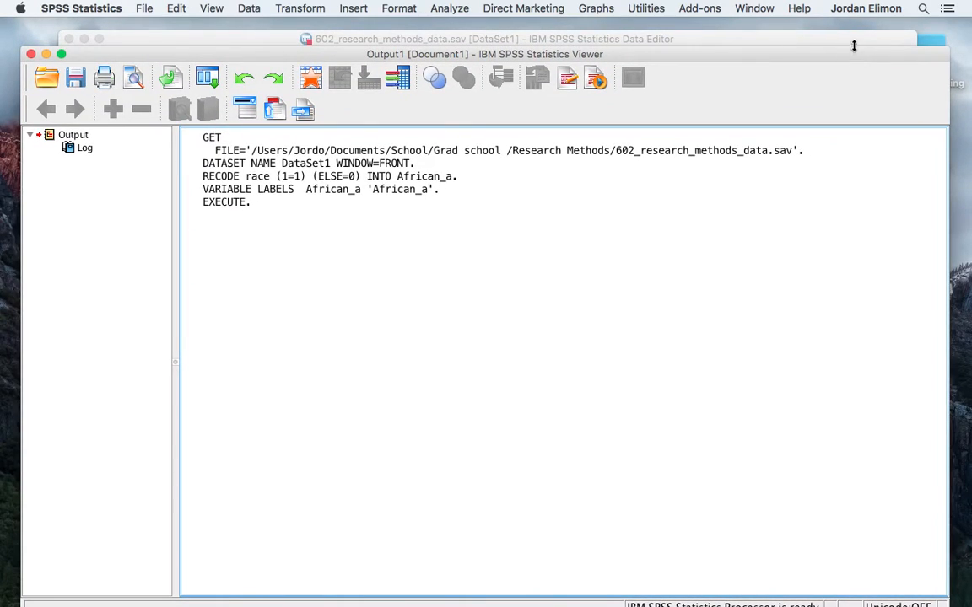
left_click(852, 39)
scroll(680, 274, "right", 5)
scroll(674, 274, "right", 10)
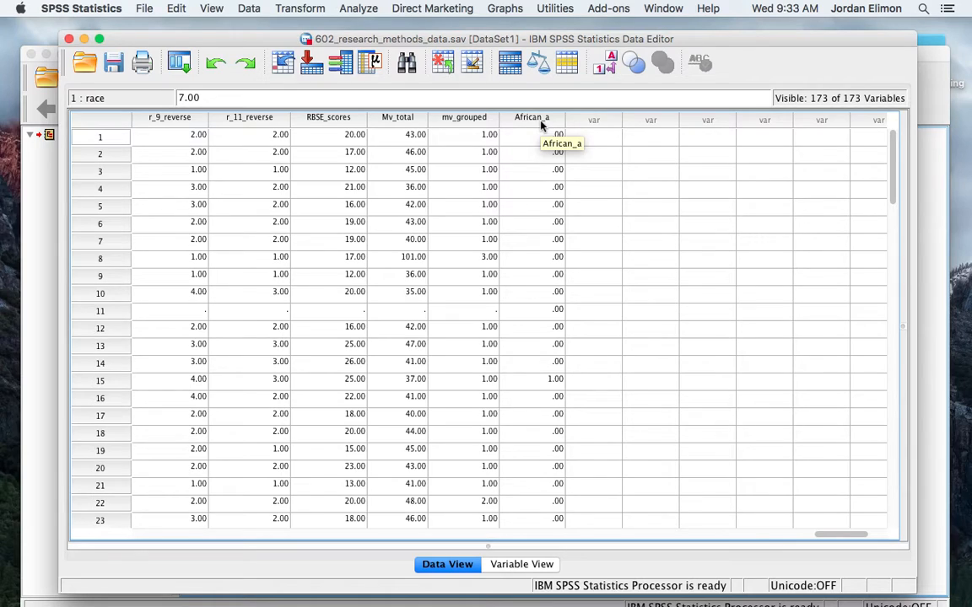
scroll(552, 295, "down", 6)
scroll(552, 295, "down", 13)
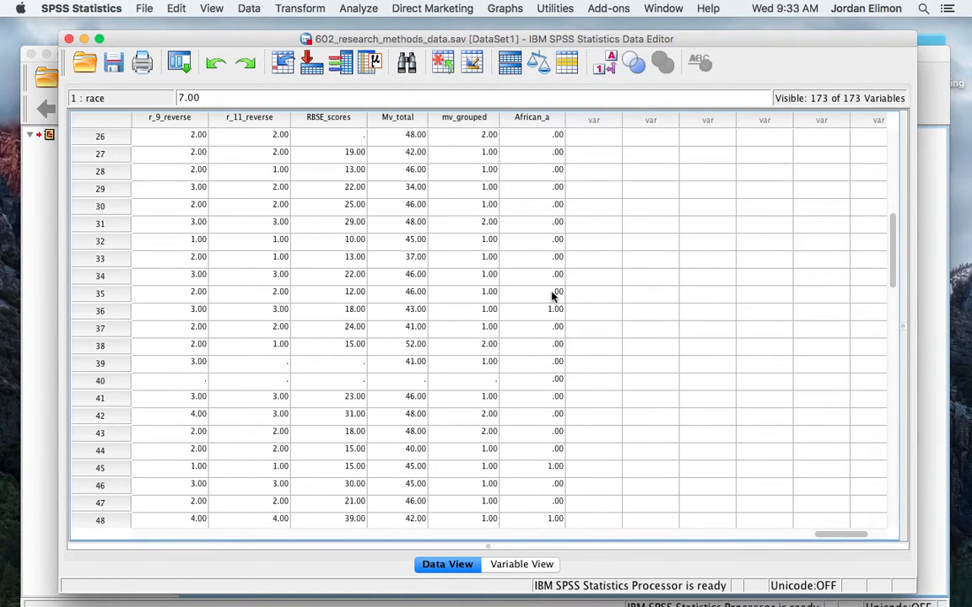
scroll(552, 295, "down", 8)
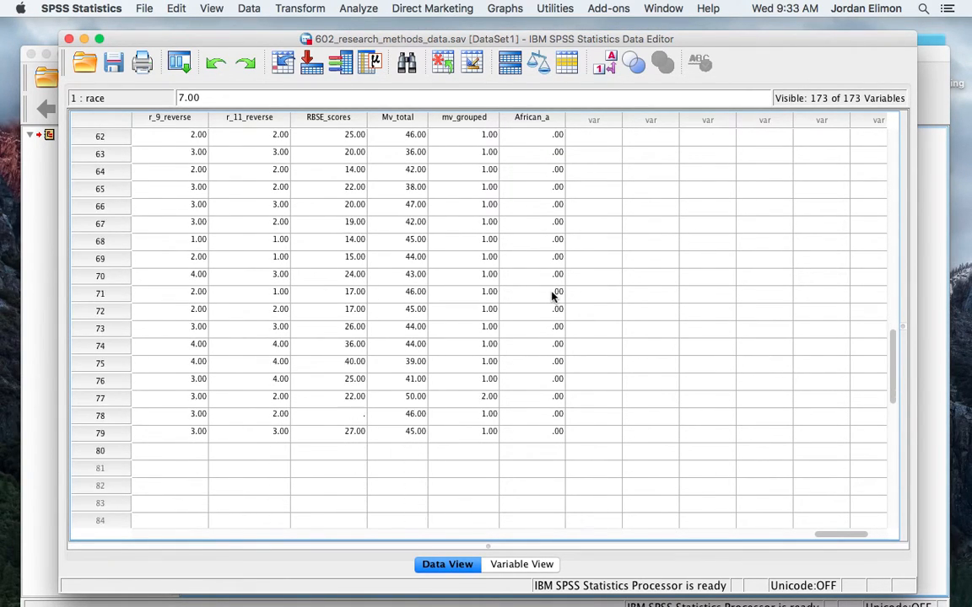
scroll(552, 295, "up", 10)
scroll(552, 295, "up", 8)
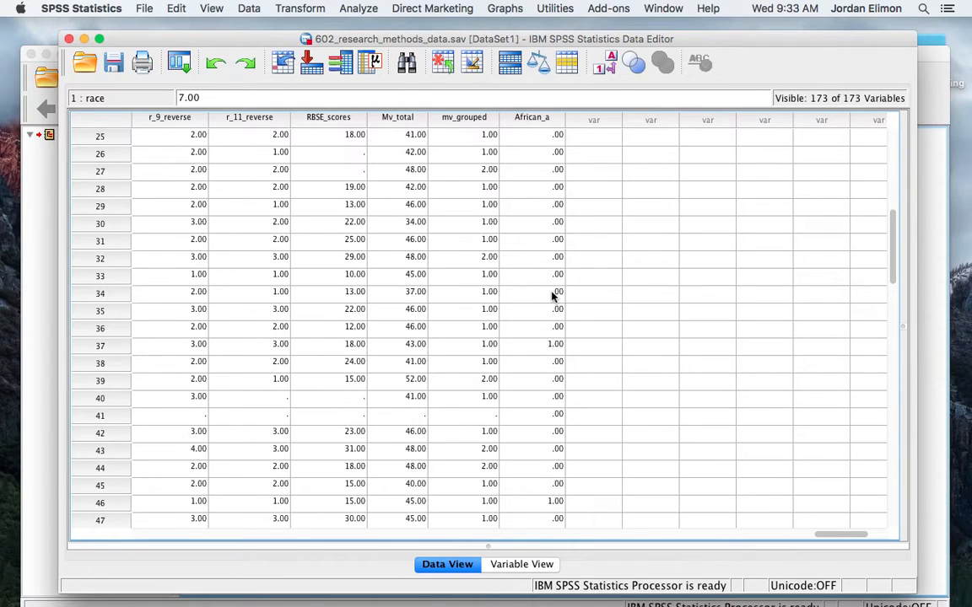
left_click(547, 119)
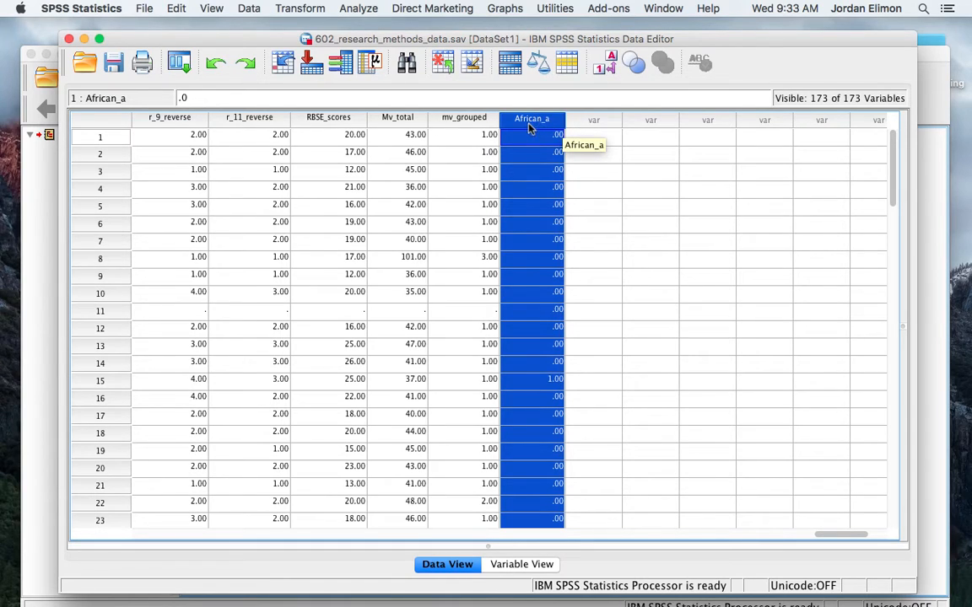
In the variable definitions, open the value labels of African_a and add the label african_a for value 1
left_click(523, 564)
scroll(379, 365, "down", 8)
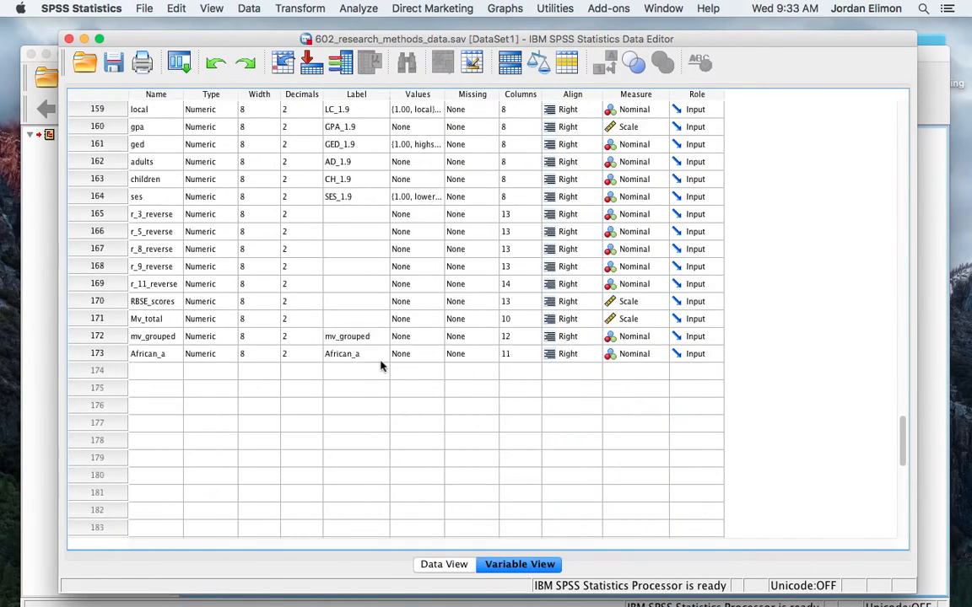
left_click(114, 196)
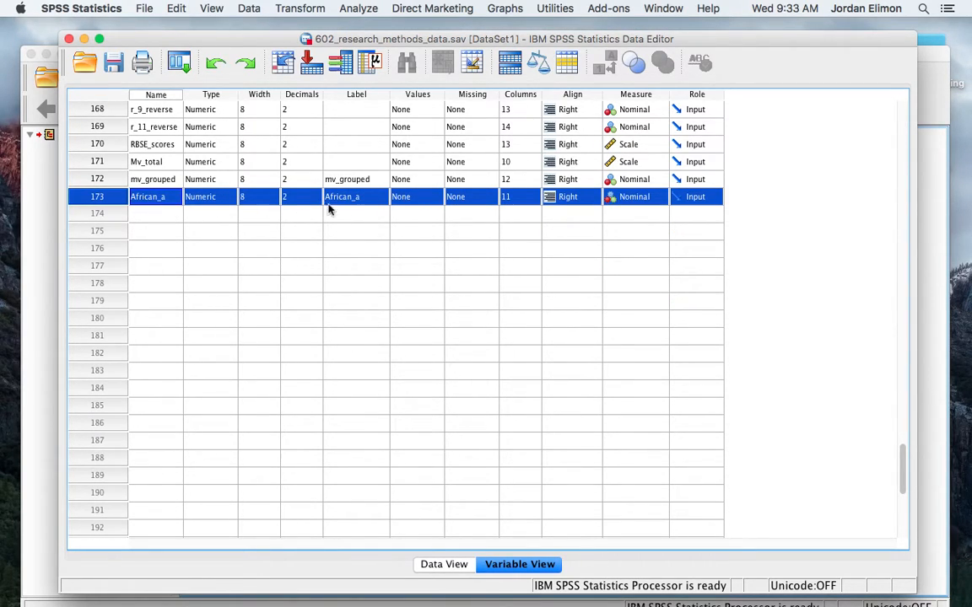
double_click(439, 198)
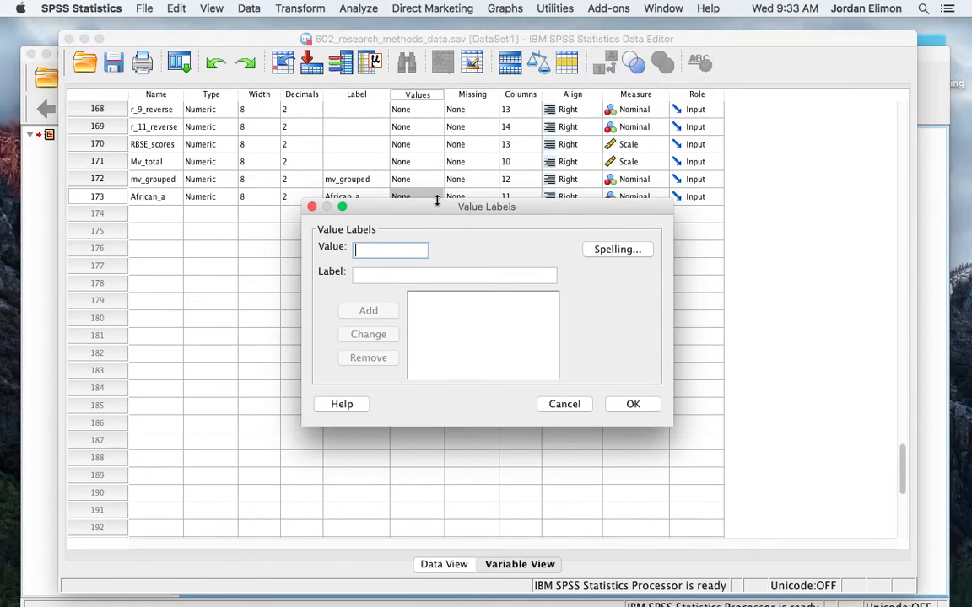
type("1")
left_click(379, 279)
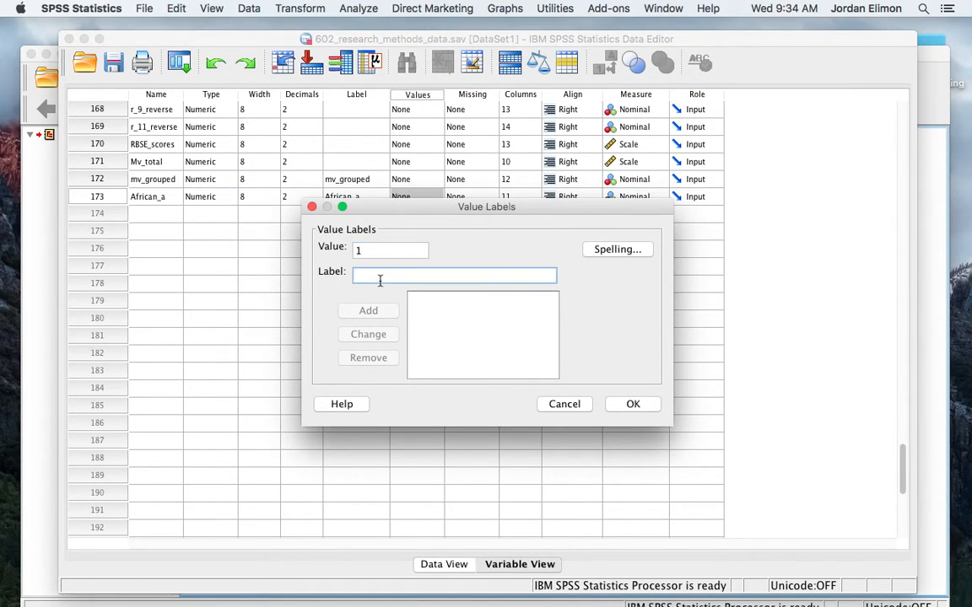
type("african")
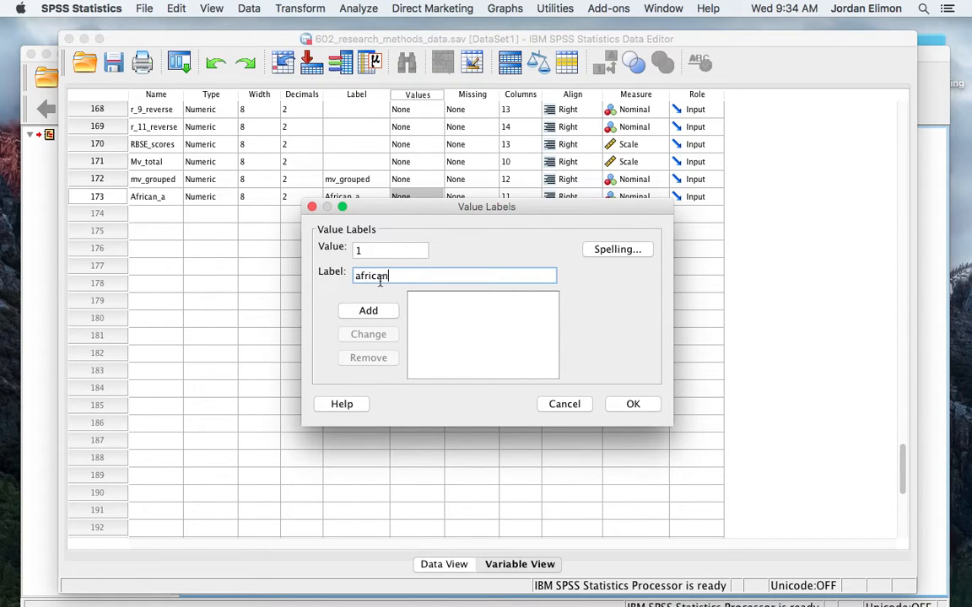
type("_a")
left_click(380, 309)
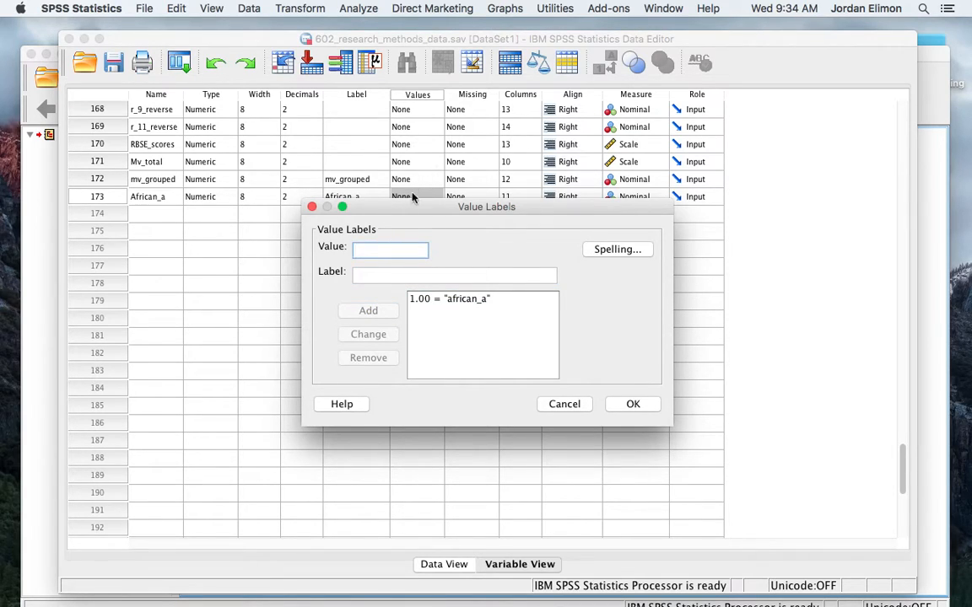
Add the label "not african_a" for value 0 and confirm the value labels of African_a
type("0")
left_click(398, 277)
type("not")
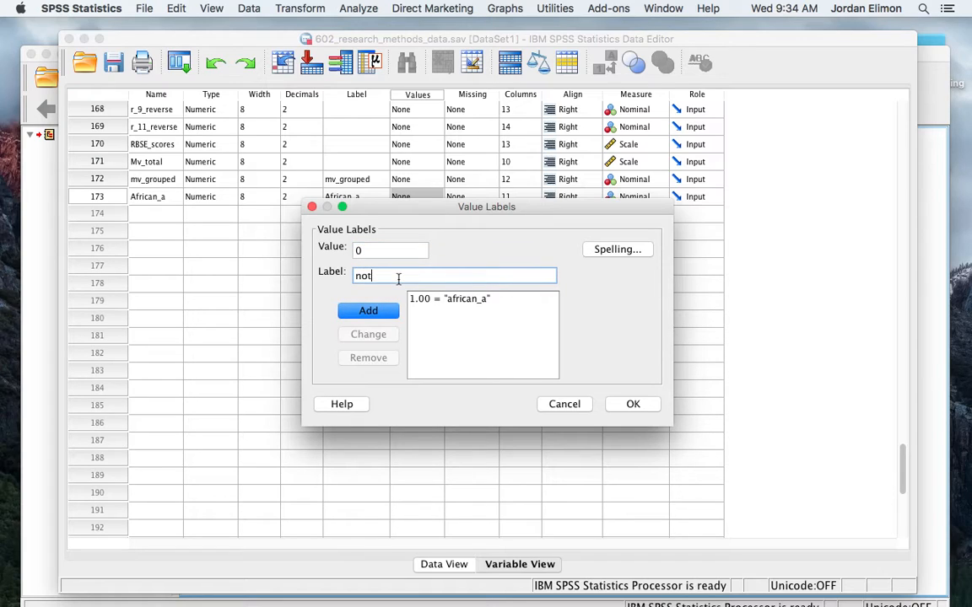
type(" african_a")
left_click(381, 311)
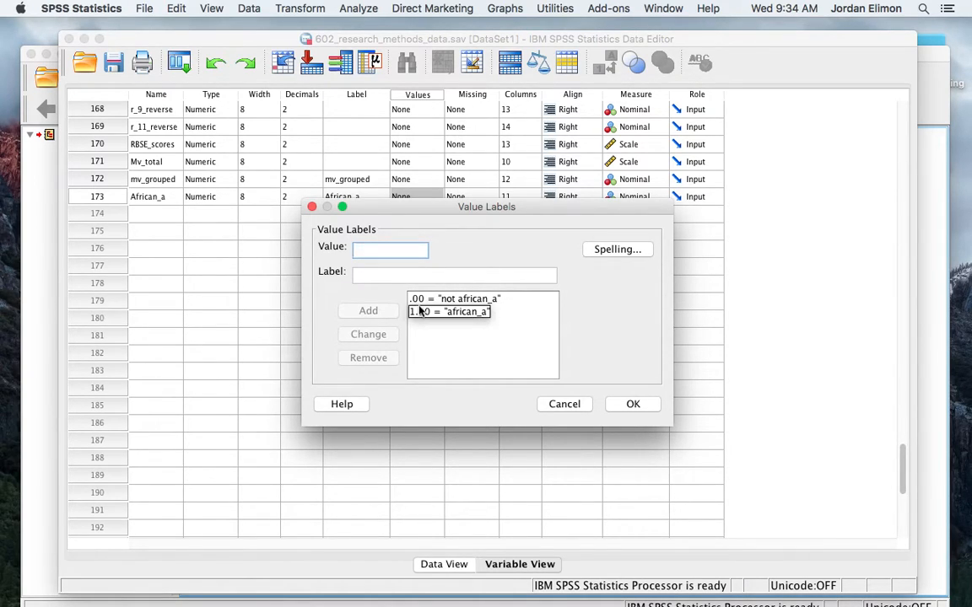
left_click(633, 406)
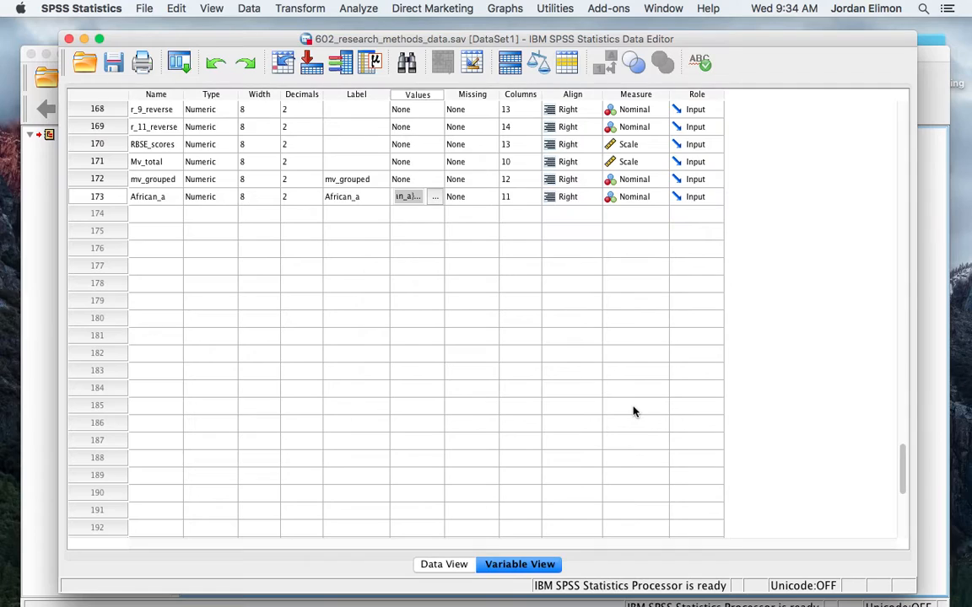
Show the case data and select the African_a column
left_click(453, 567)
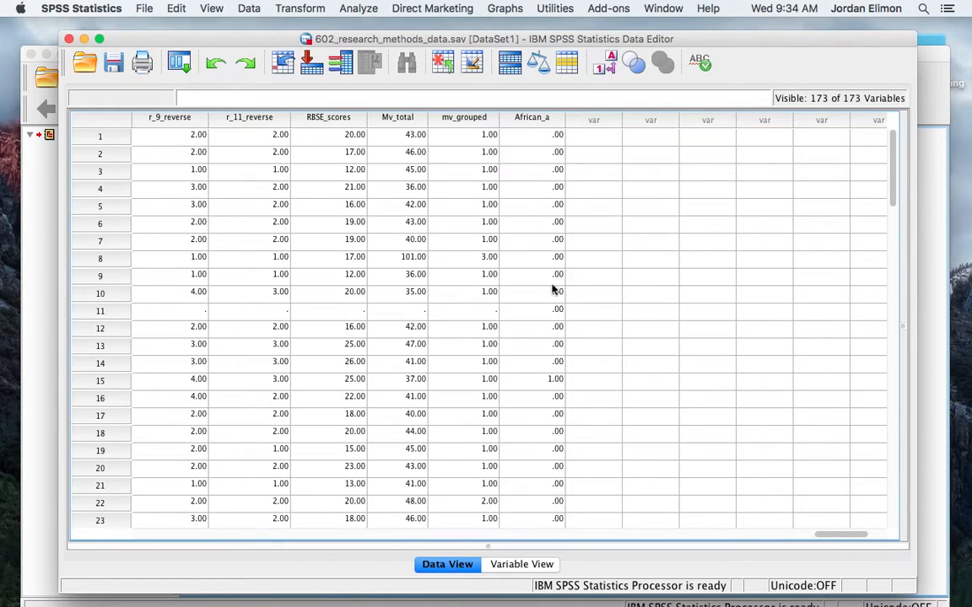
left_click(540, 120)
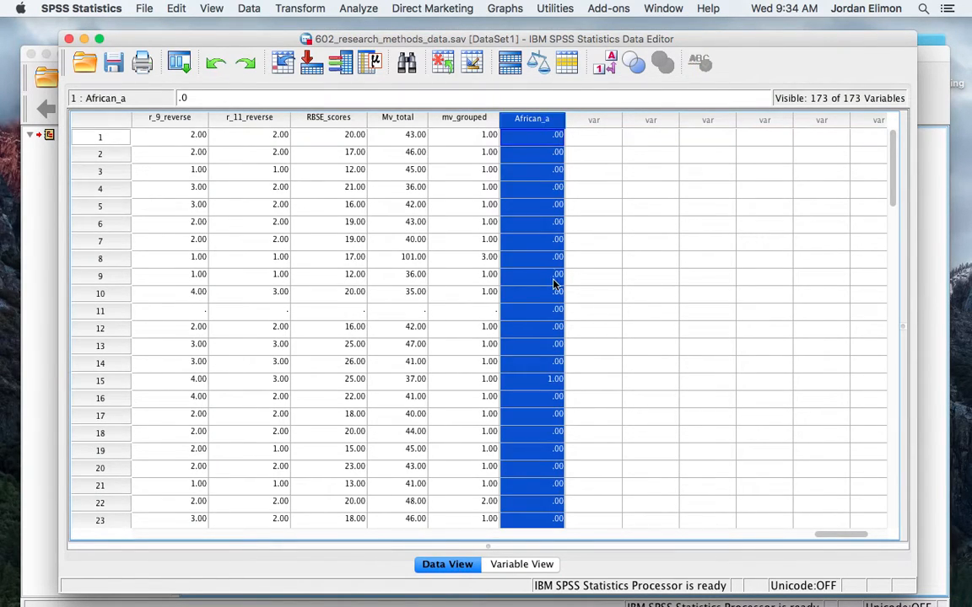
Switch the case data to value labels to check the African_a column, and return it to numeric codes
left_click(609, 66)
left_click(610, 65)
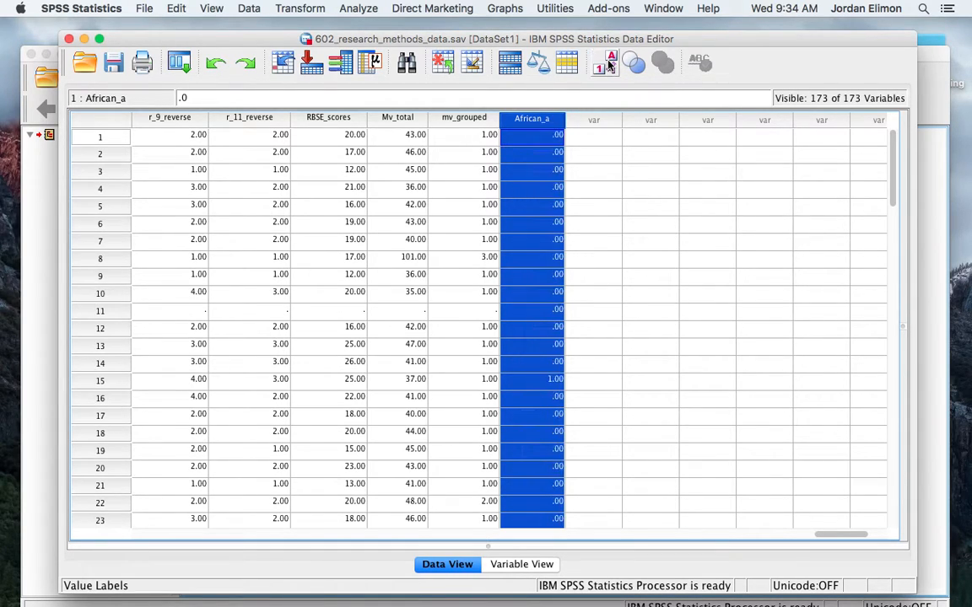
left_click(610, 65)
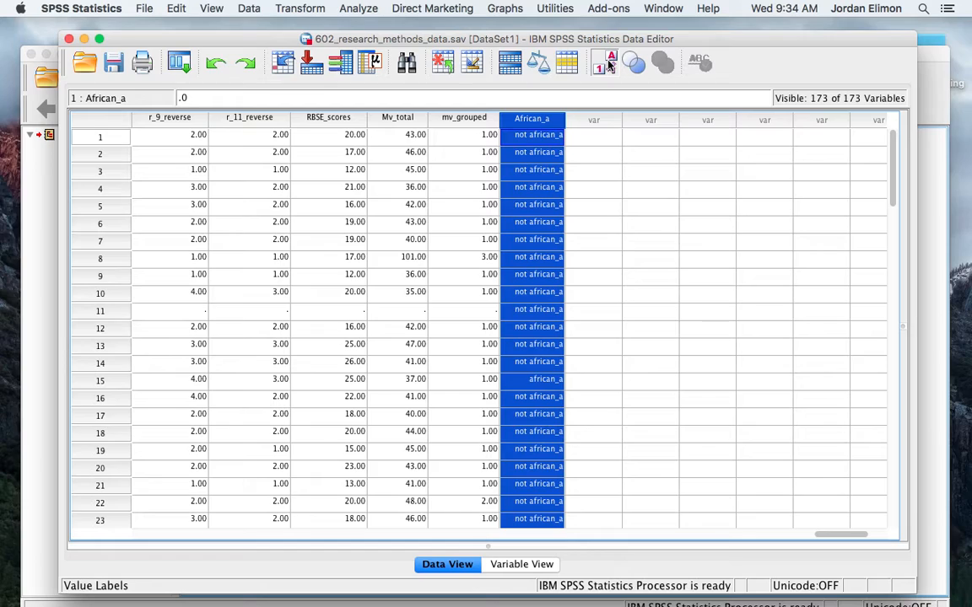
left_click(610, 67)
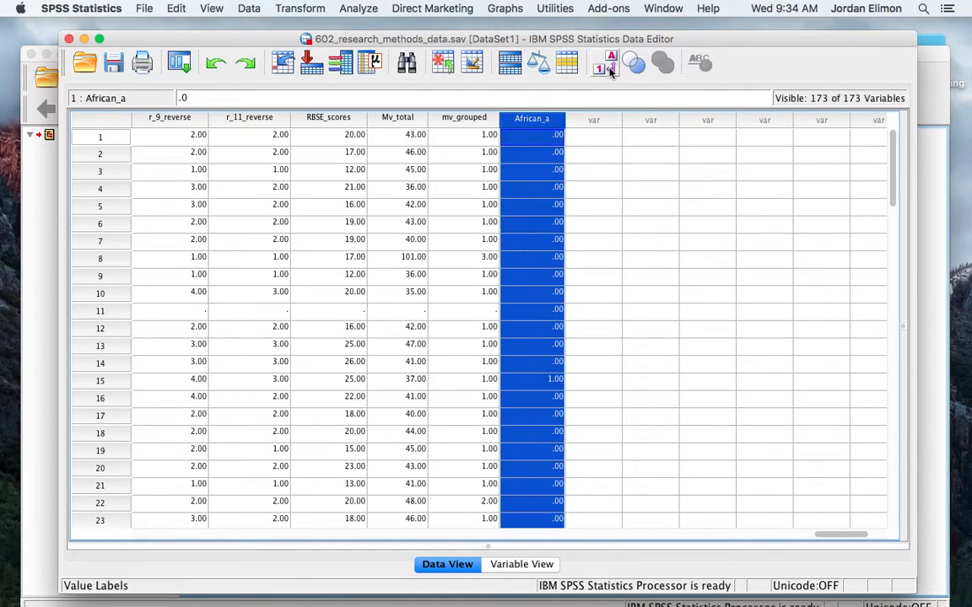
Open Recode into Different Variables, remove the race to African_a mapping and add race again as the input variable
left_click(300, 8)
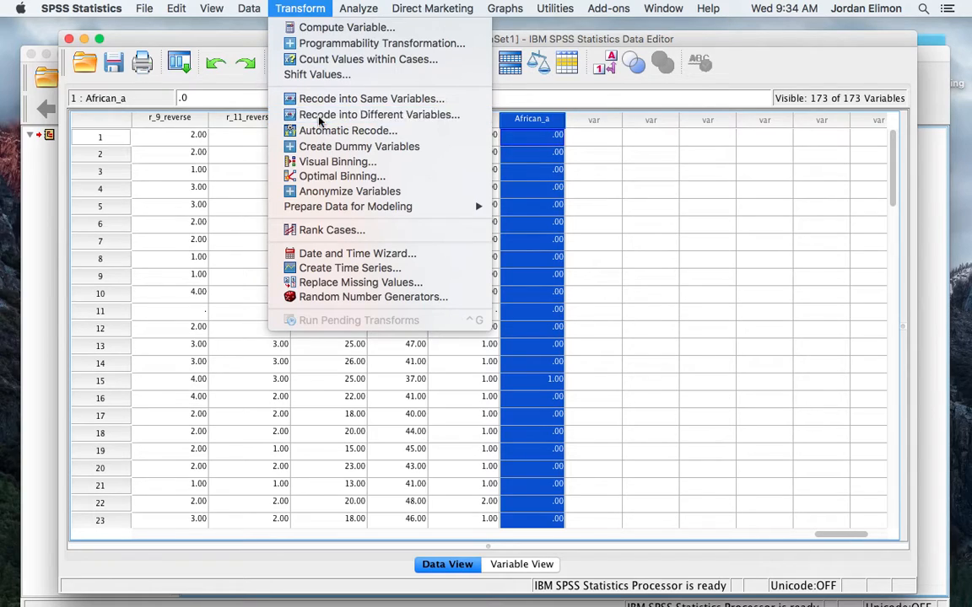
left_click(321, 115)
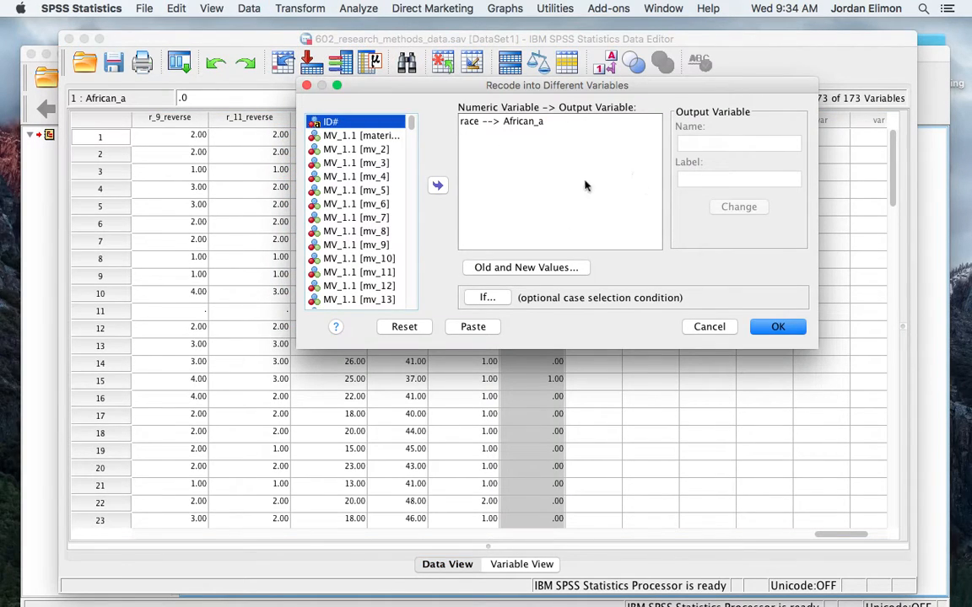
left_click(513, 123)
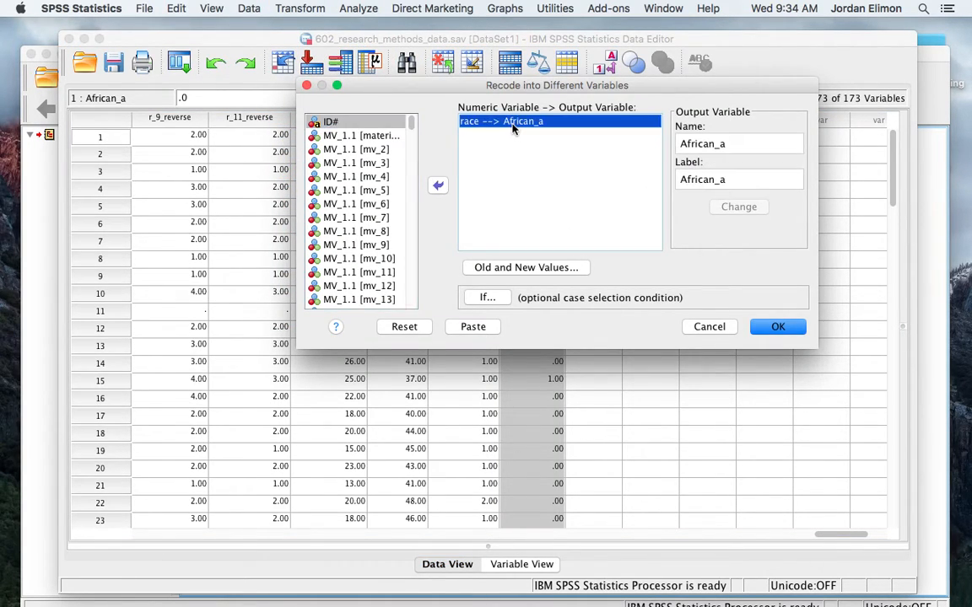
left_click(438, 186)
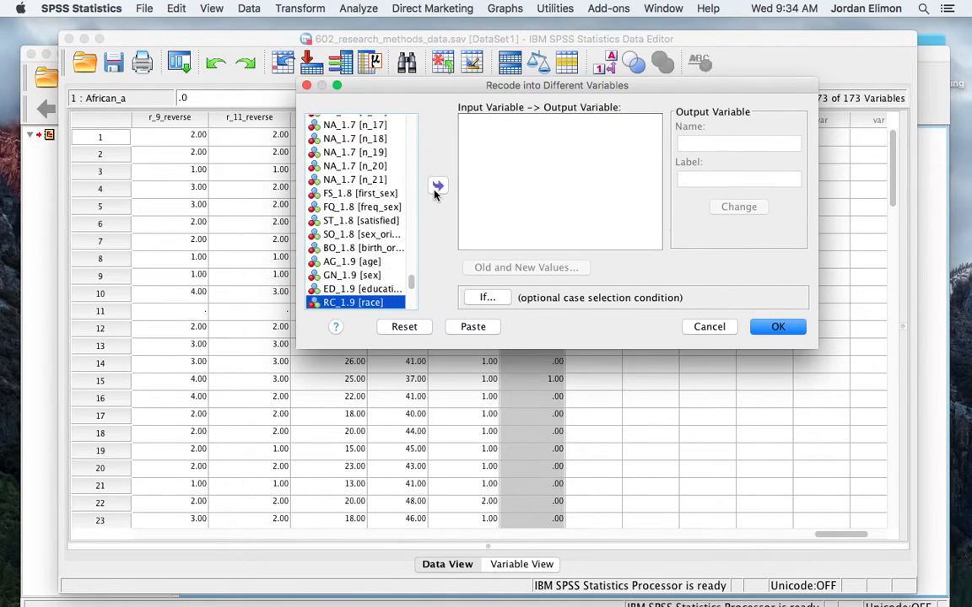
left_click(435, 190)
Name and label the output variable indian_alaska and apply it to the race recode
left_click(691, 148)
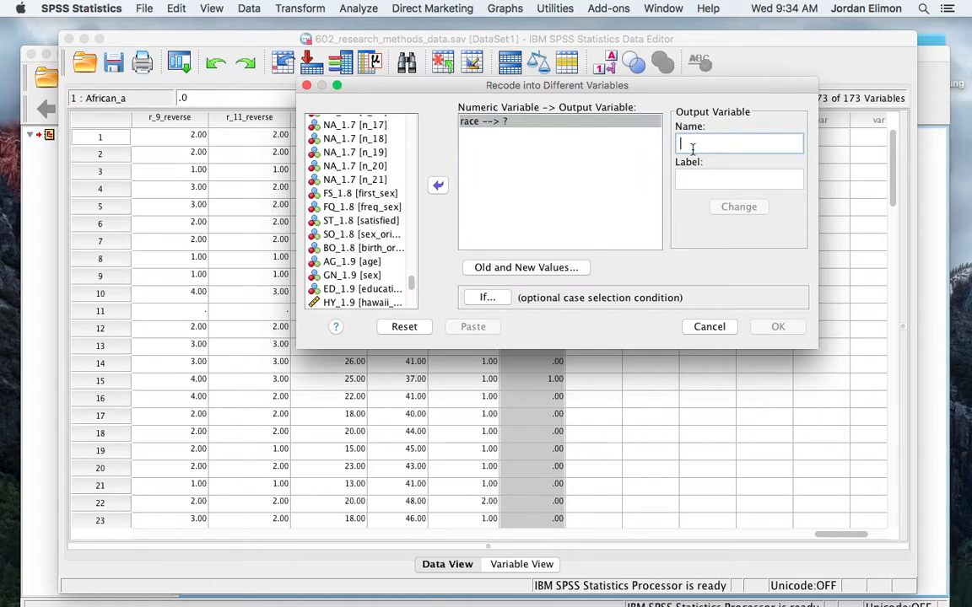
type("indian_alaska")
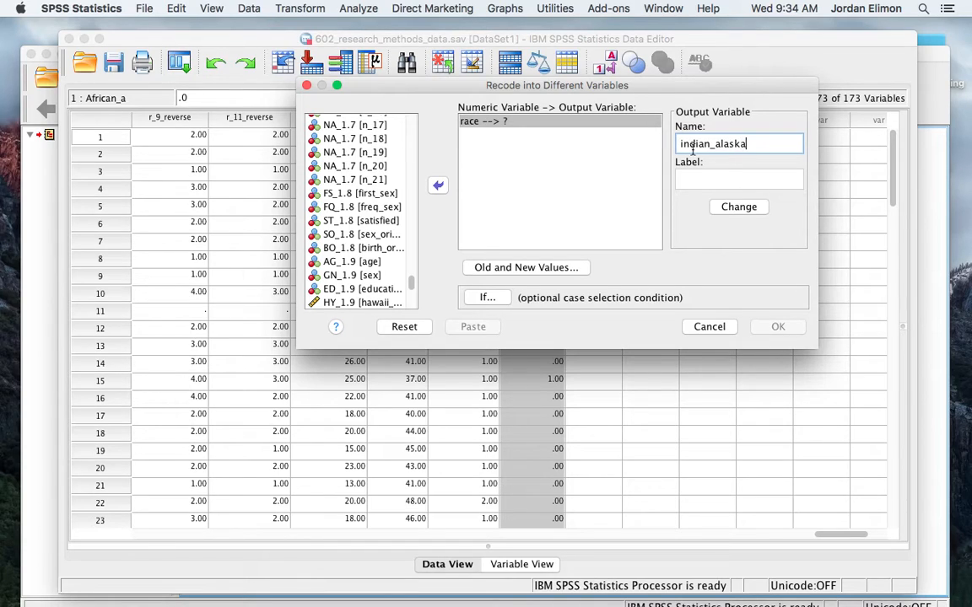
left_click(700, 179)
type("in")
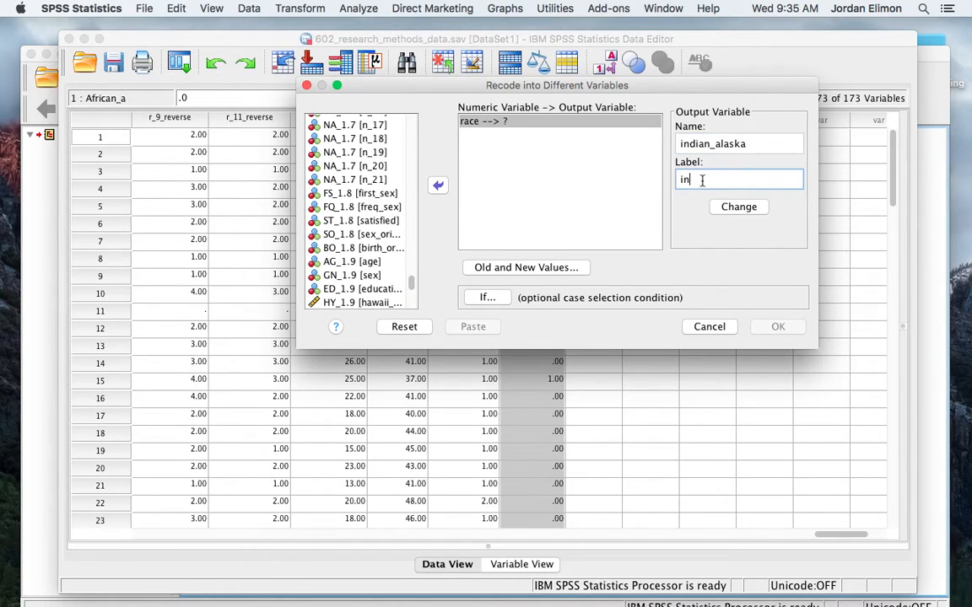
type("dian_alaska")
left_click(728, 209)
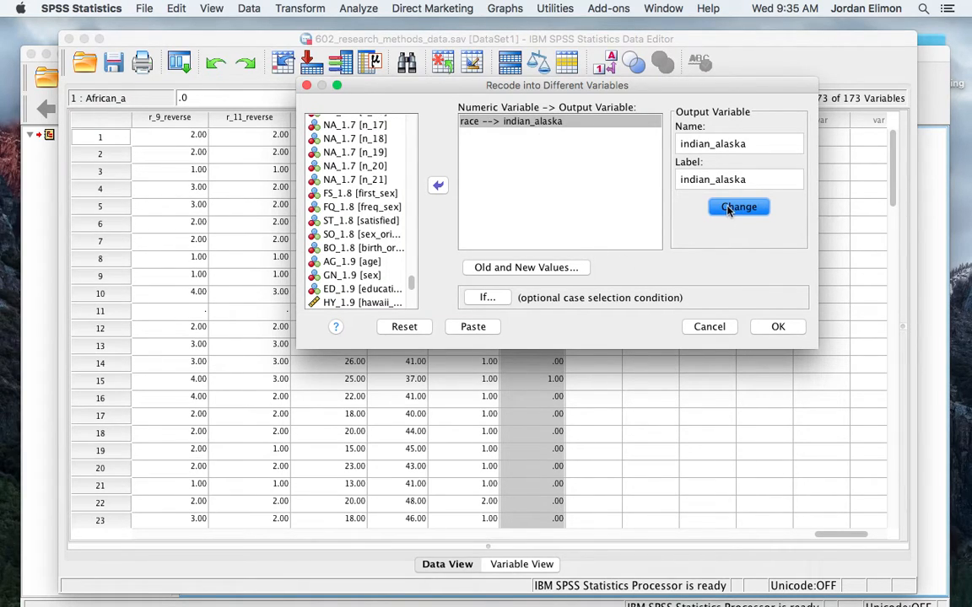
Open the old and new values of the recode and remove the rules 1 --> 1 and ELSE --> 0
left_click(557, 267)
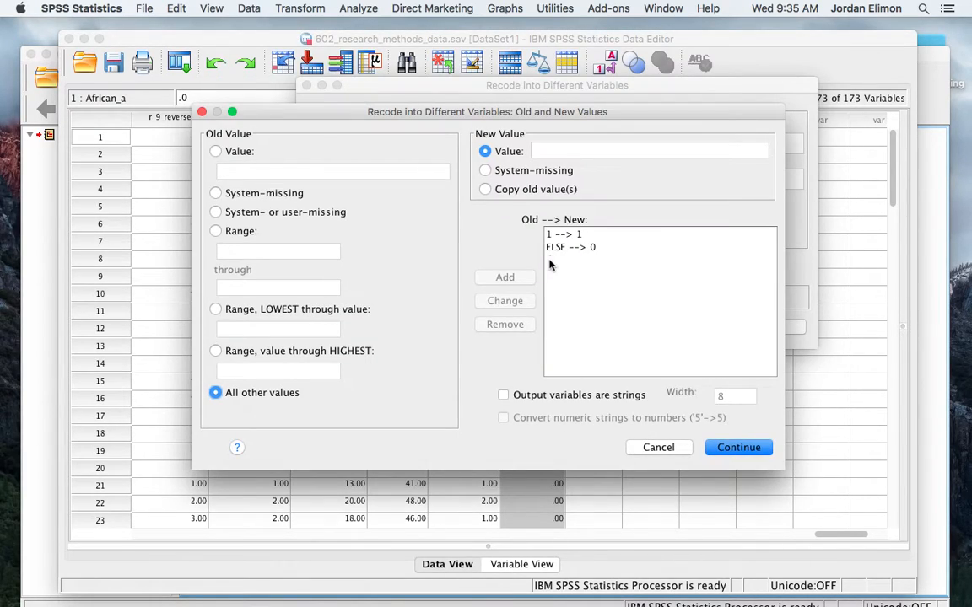
left_click(218, 151)
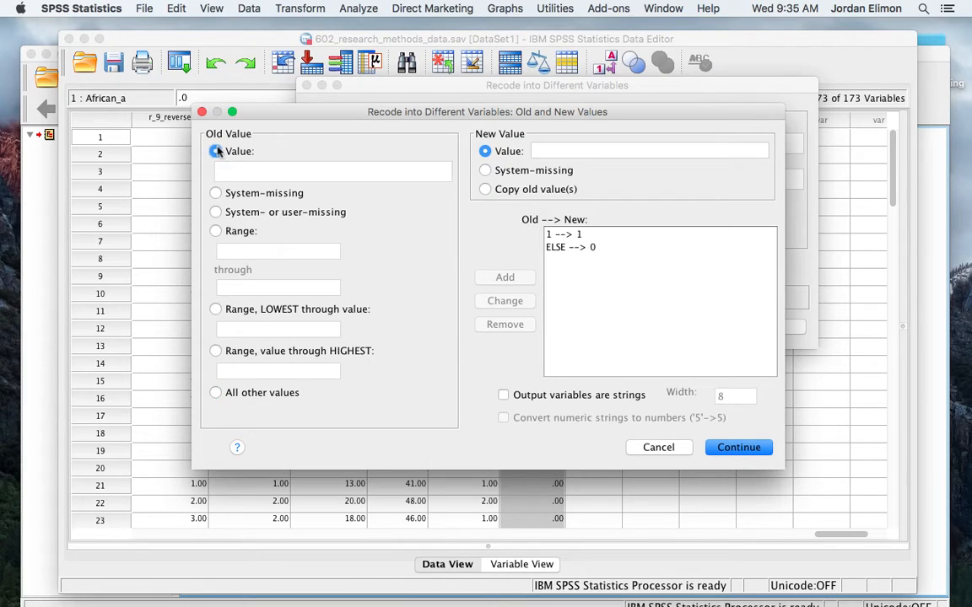
left_click(229, 168)
type("2")
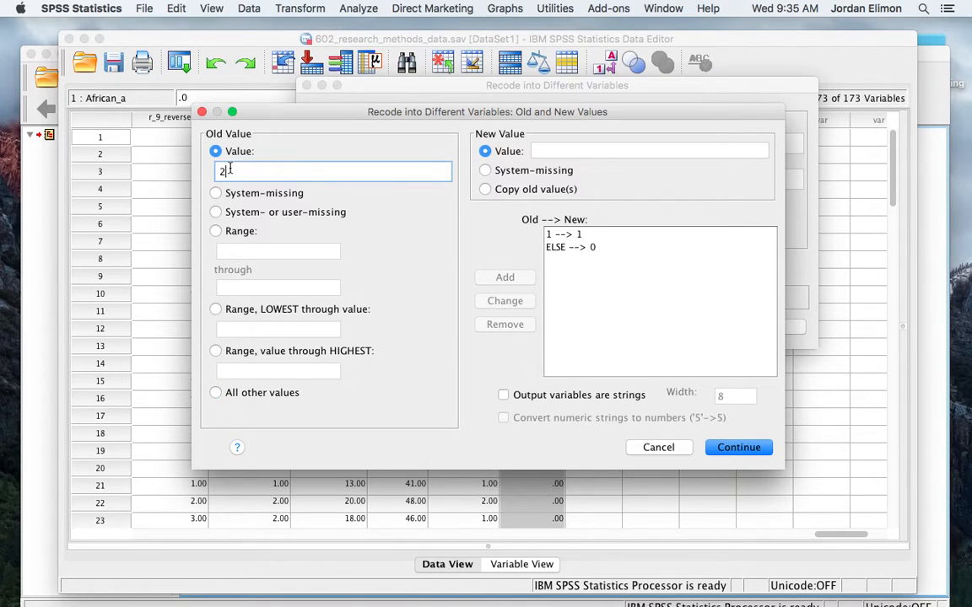
left_click(566, 236)
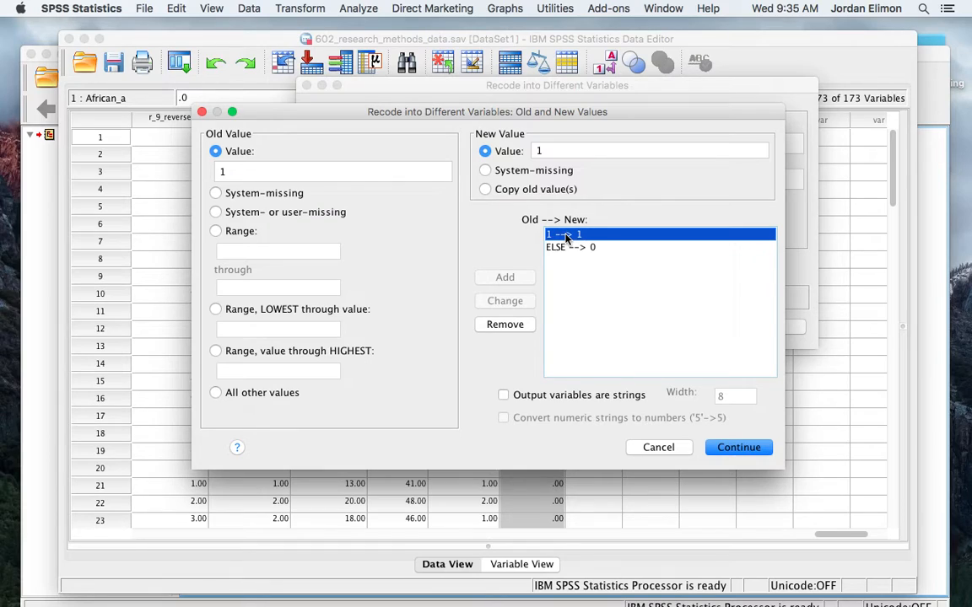
left_click(505, 324)
left_click(567, 235)
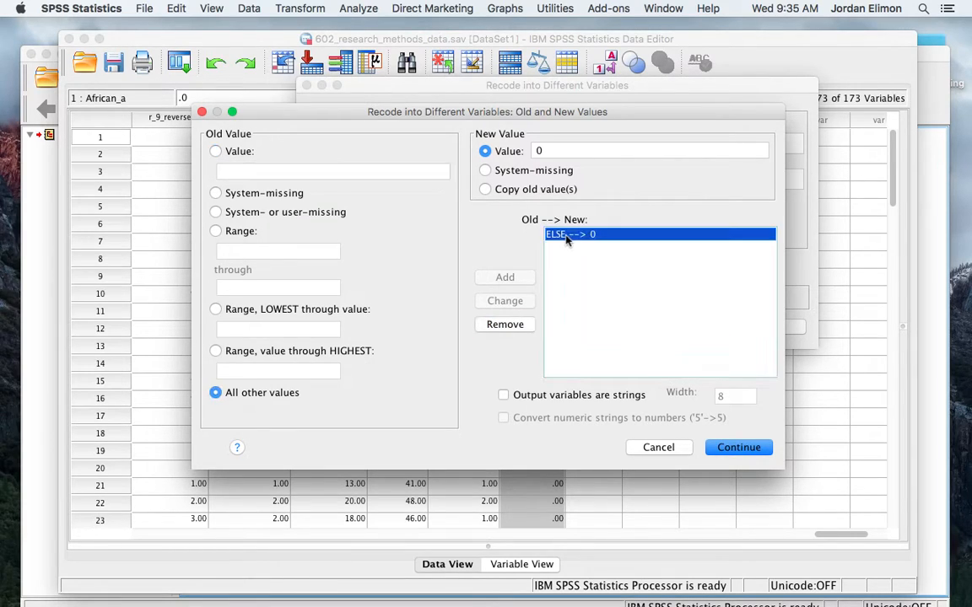
left_click(505, 324)
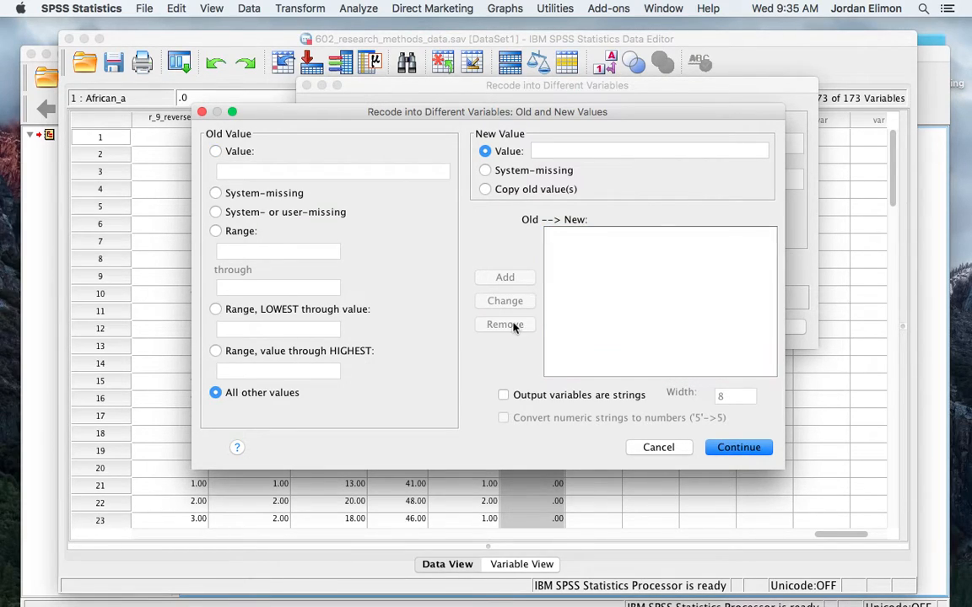
Add a recode rule that turns old value 2 into new value 1
left_click(217, 152)
left_click(248, 171)
type("2")
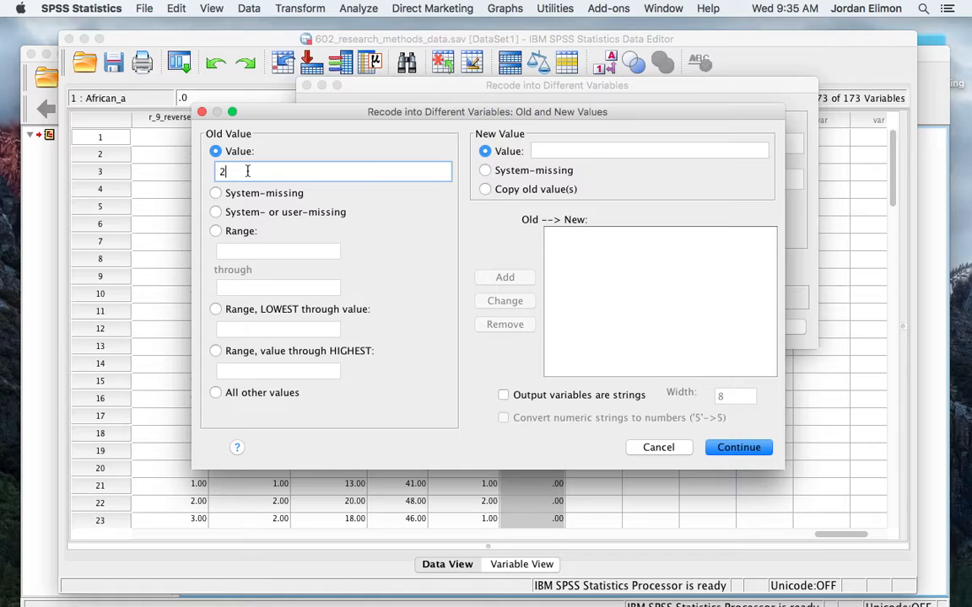
left_click(578, 151)
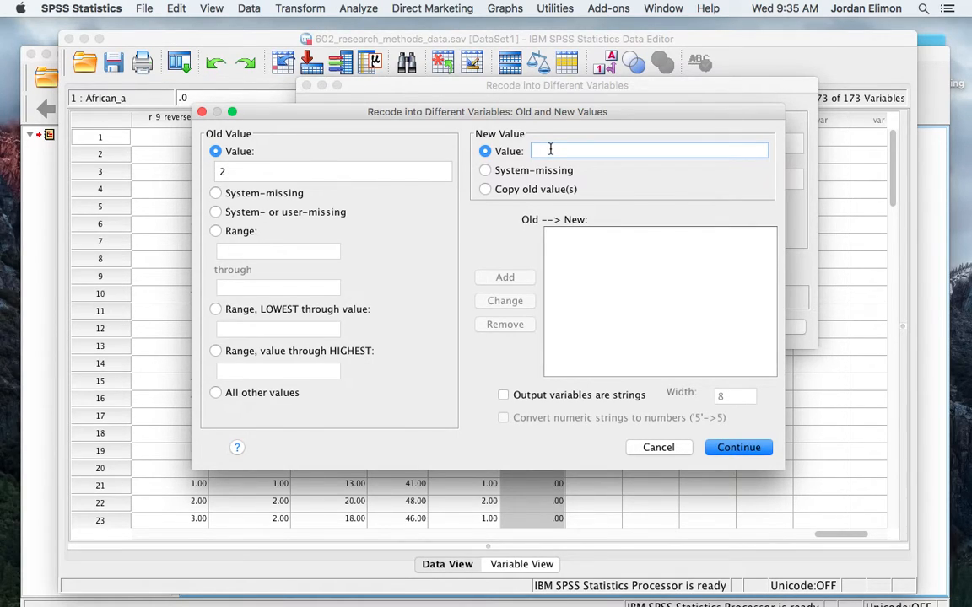
type("1")
left_click(519, 277)
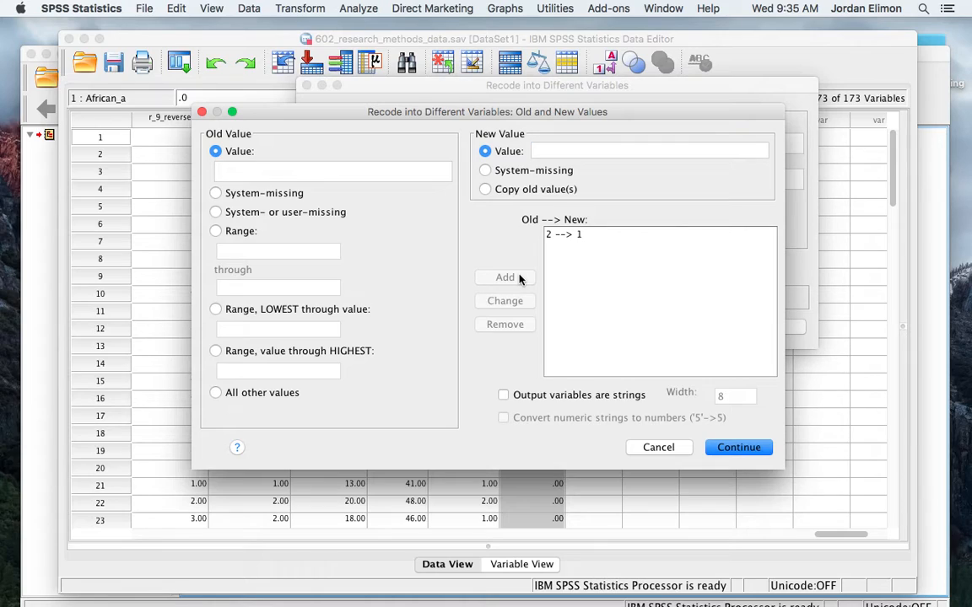
Add a rule recoding all other values to 0, confirm the rules and run the recode into indian_alaska
left_click(215, 394)
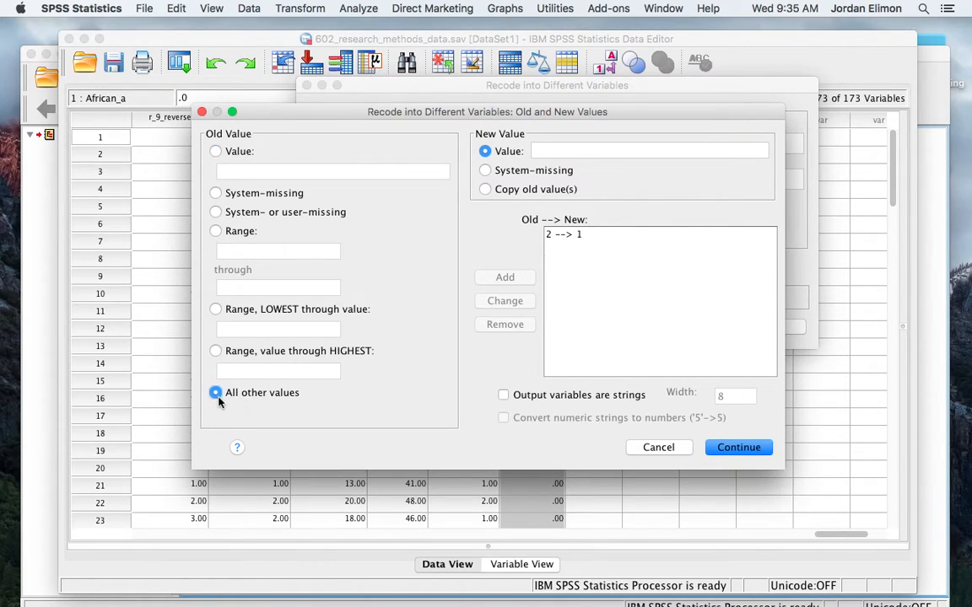
left_click(561, 154)
type("0")
left_click(506, 277)
left_click(580, 240)
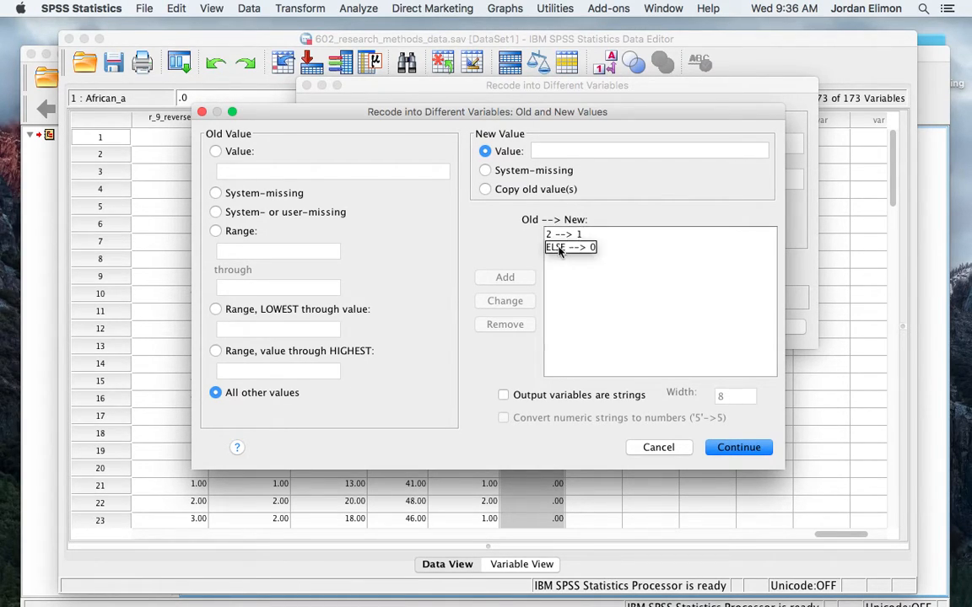
left_click(733, 447)
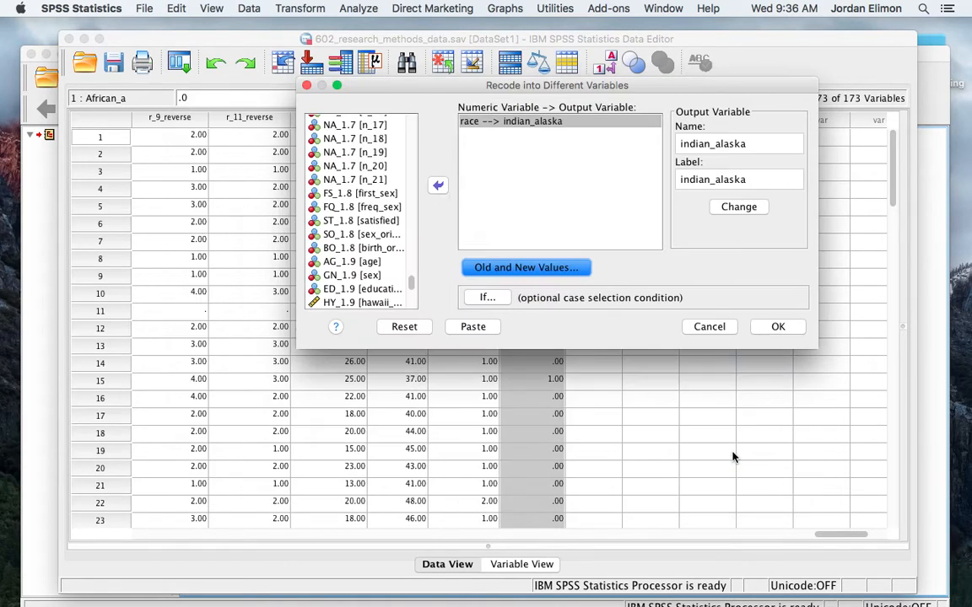
left_click(768, 329)
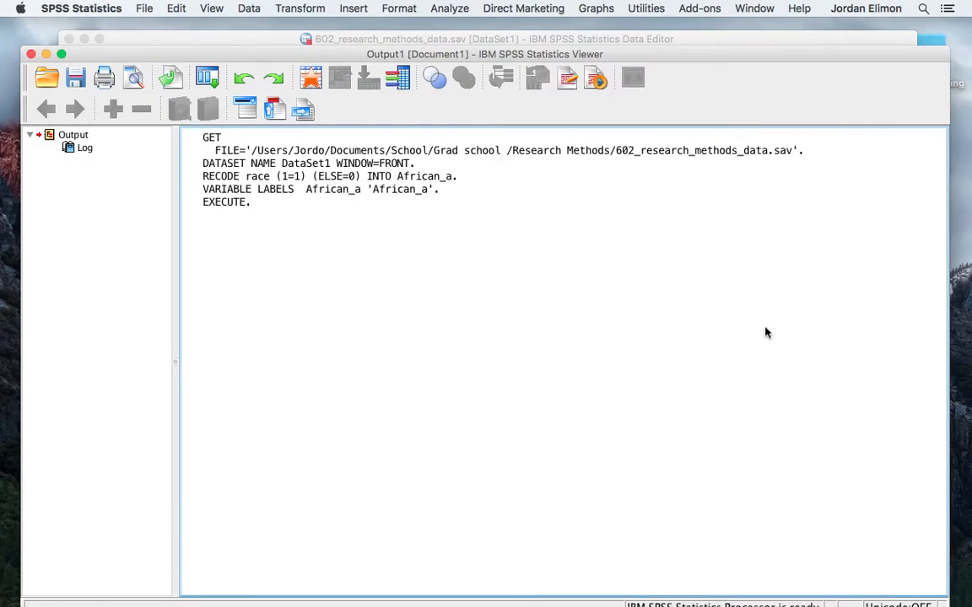
Bring the Data Editor back in front of the output and examine the indian_alaska column's values across the cases
left_click(644, 39)
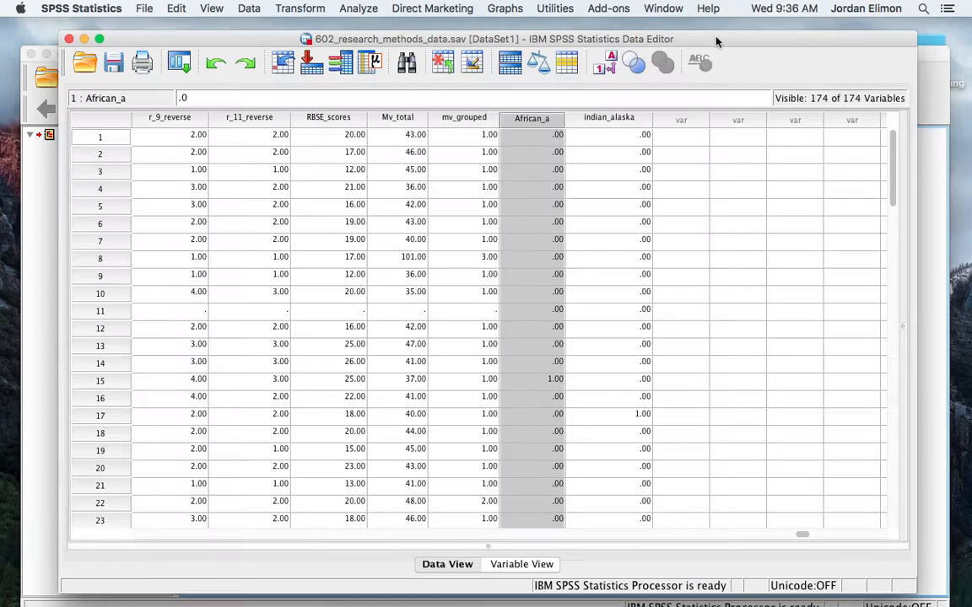
left_click(634, 120)
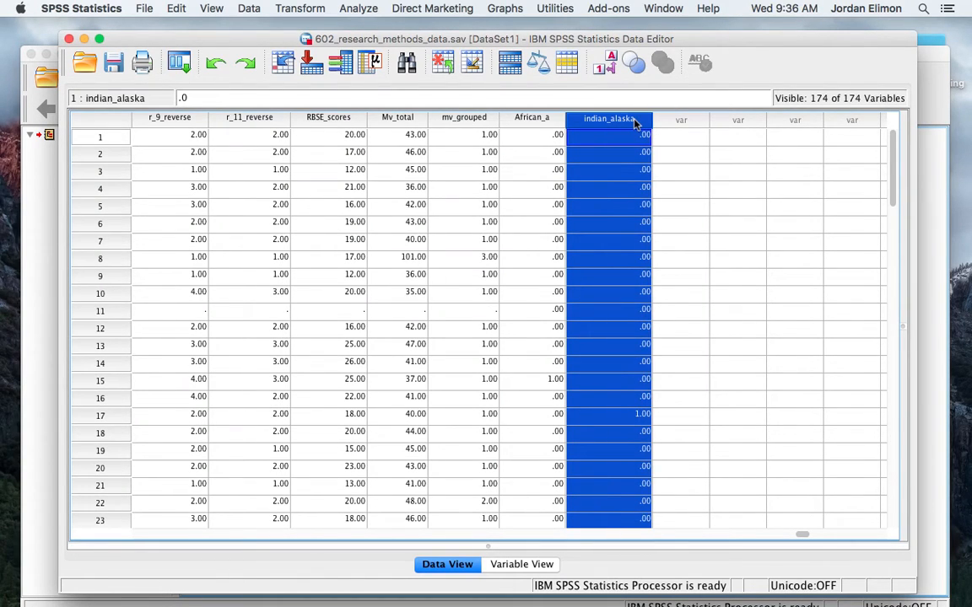
scroll(618, 292, "down", 4)
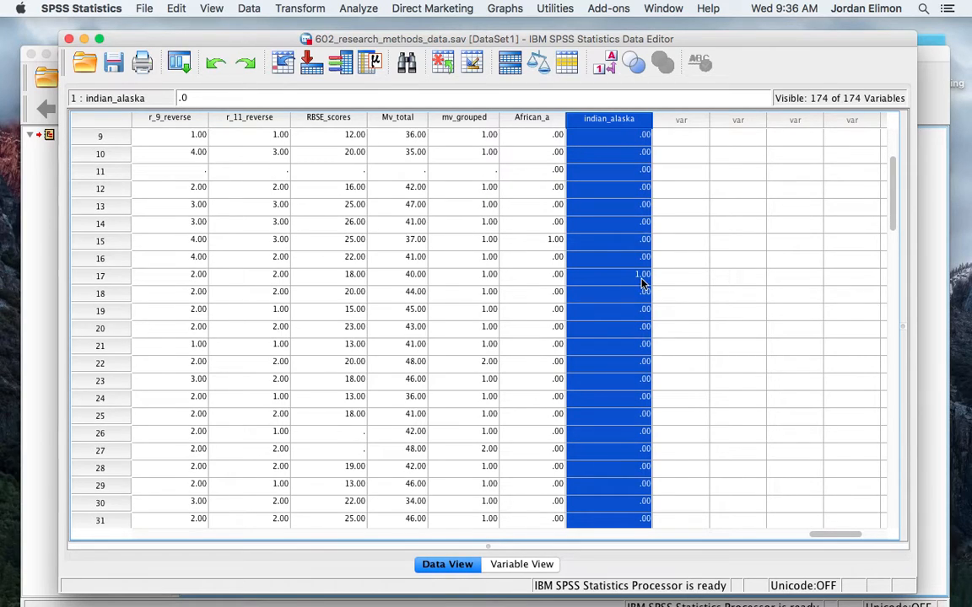
scroll(642, 283, "down", 9)
scroll(634, 375, "down", 5)
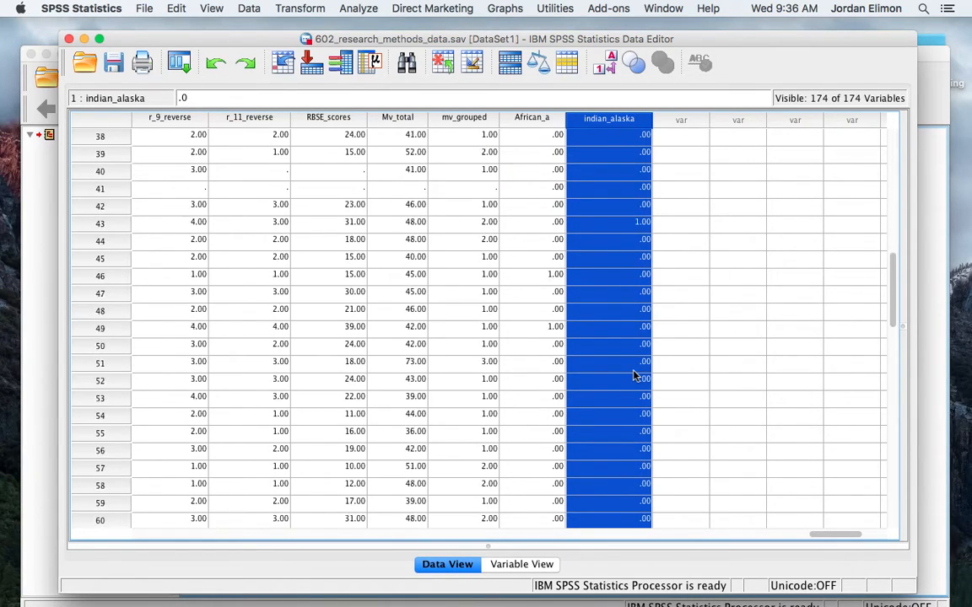
scroll(634, 376, "up", 15)
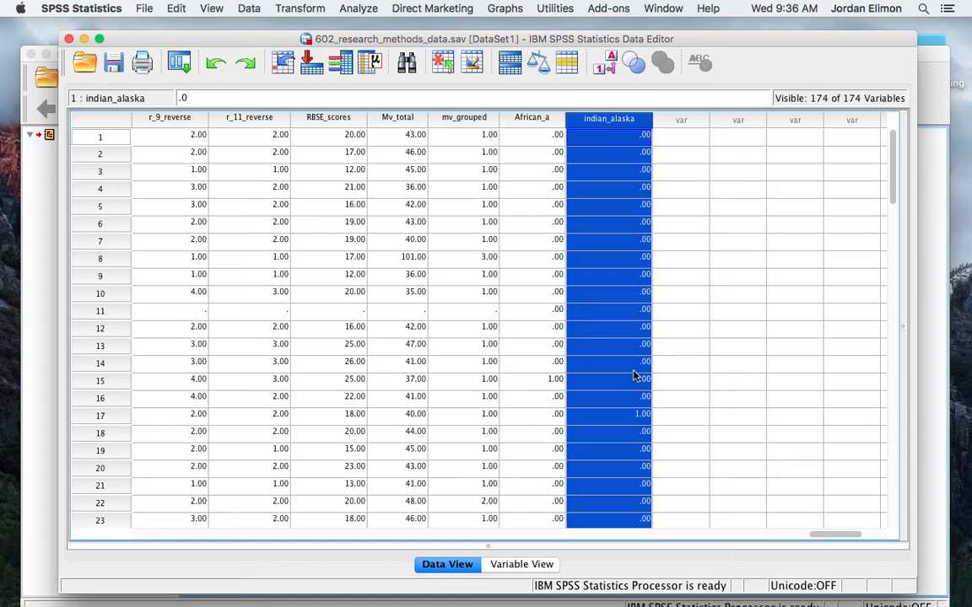
In the variable definitions, open the value labels of indian_alaska and add the label in_or_alaska for value 1
left_click(544, 566)
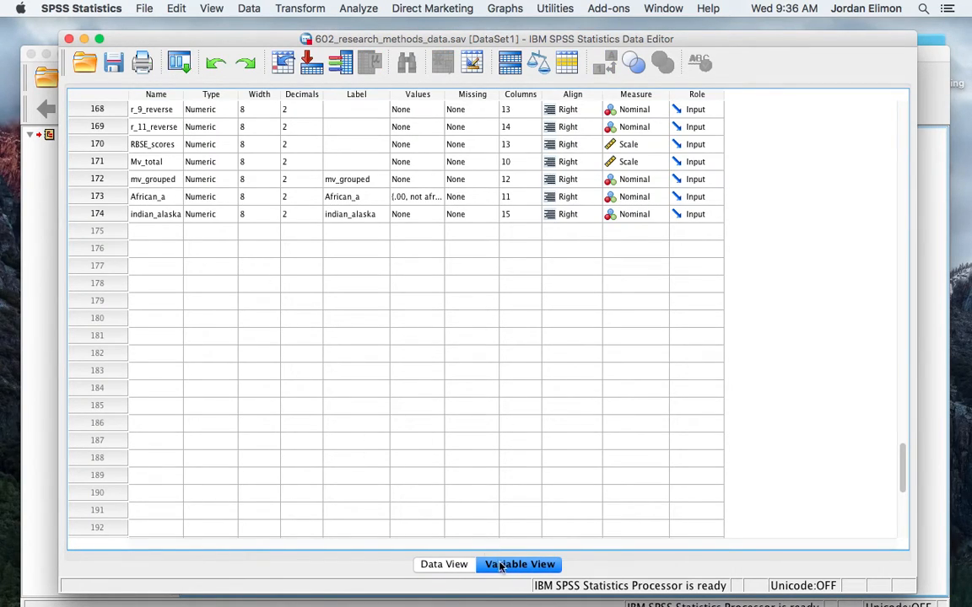
left_click(117, 216)
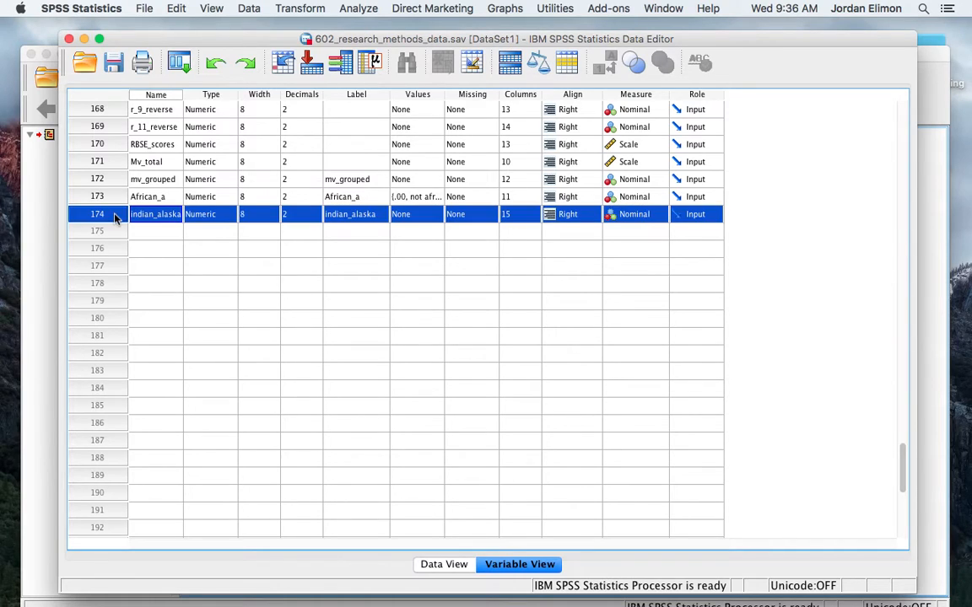
double_click(439, 217)
left_click(403, 250)
type("1")
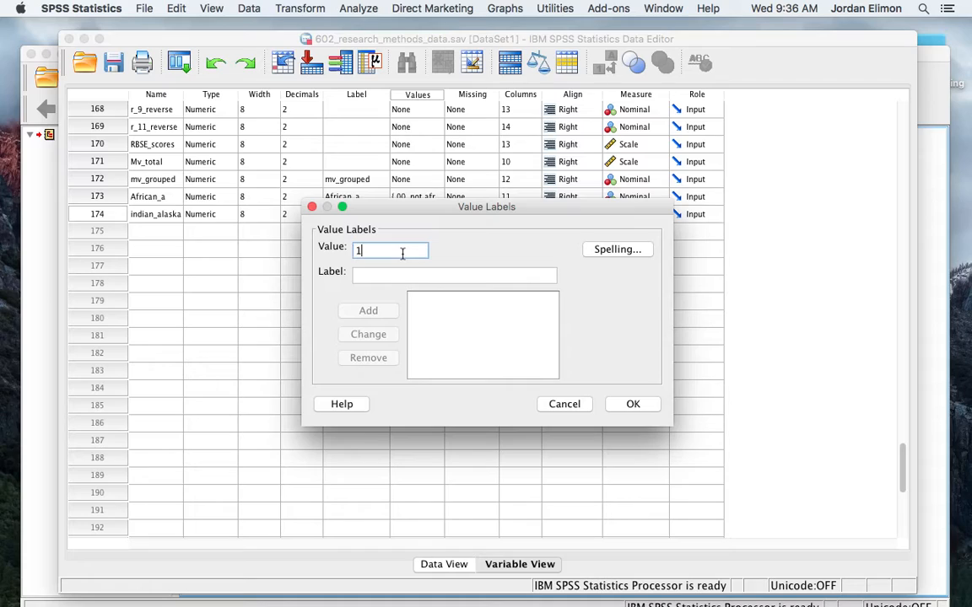
left_click(401, 280)
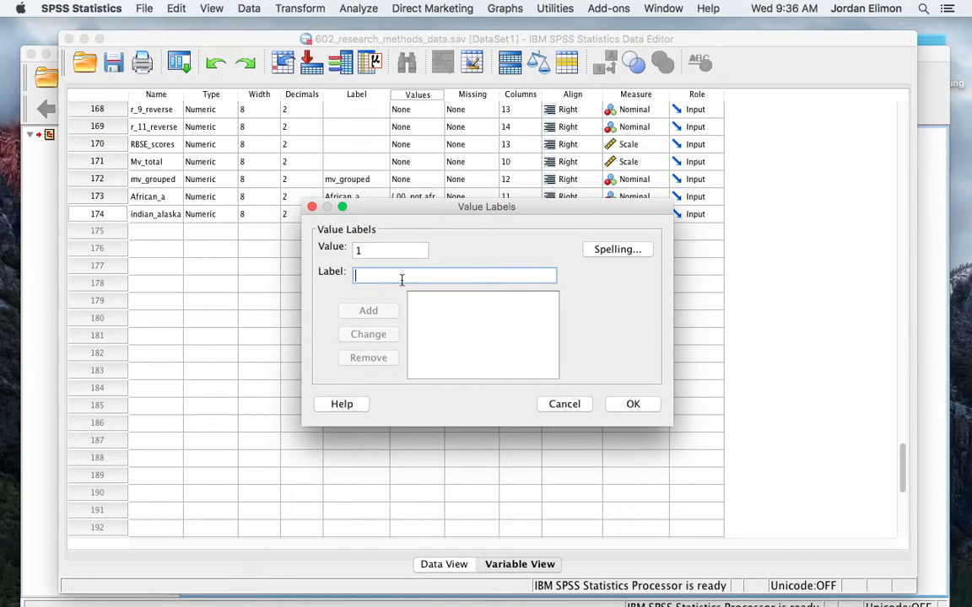
type("in_or")
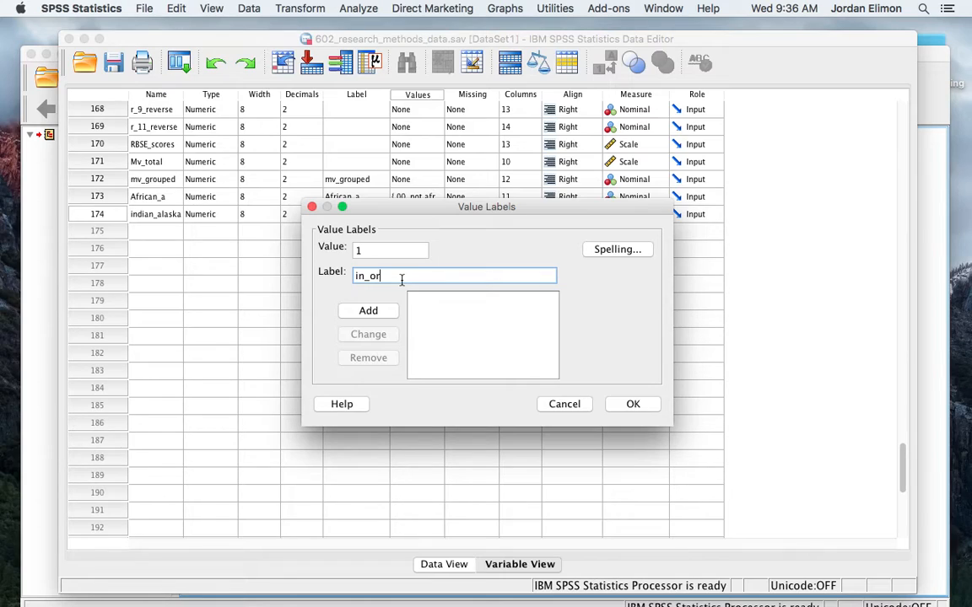
type("_als")
key("BackSpace")
type("aska")
left_click(384, 310)
Add the label not for value 0 of indian_alaska and confirm its value labels
type("0")
left_click(392, 280)
type("not")
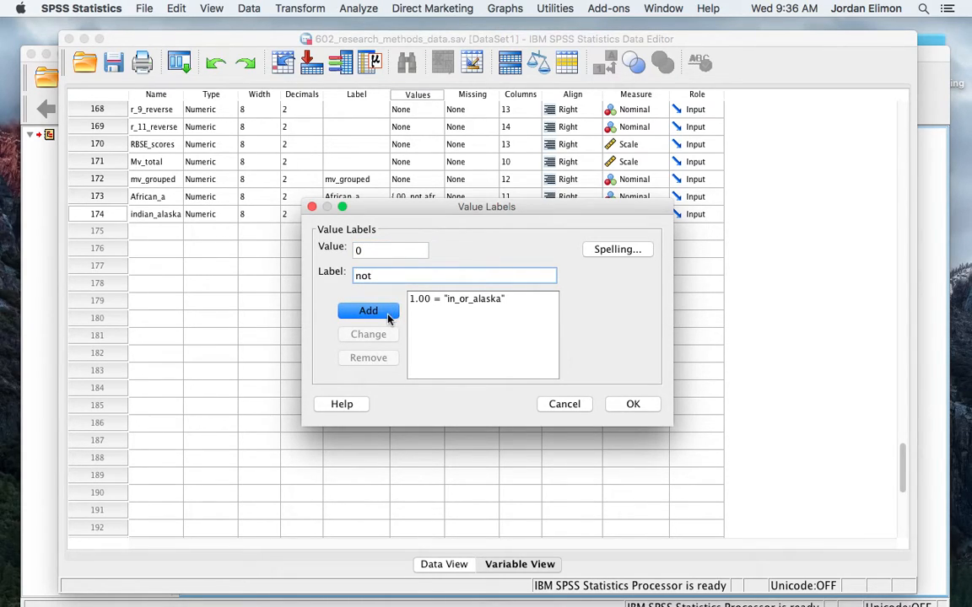
left_click(390, 313)
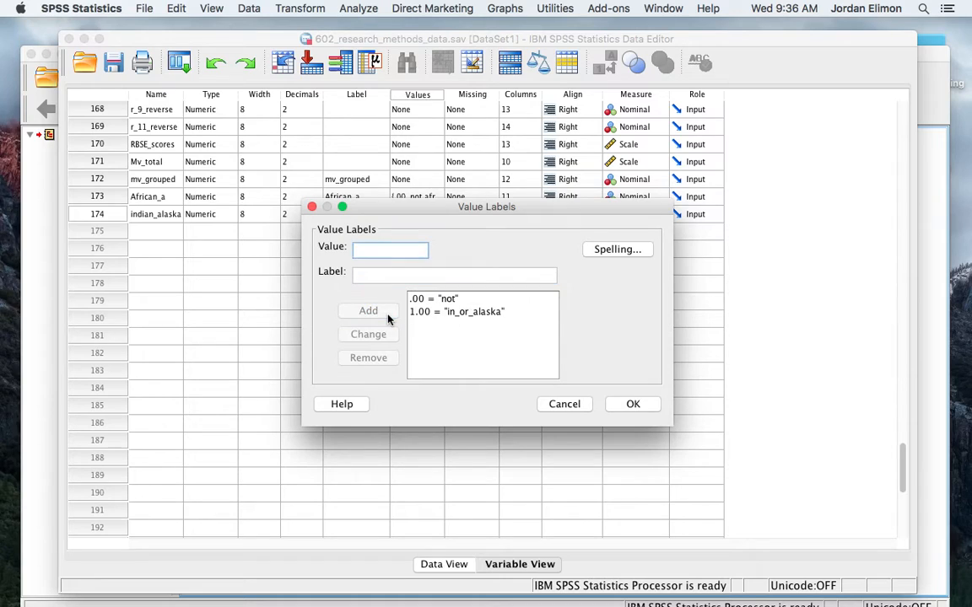
left_click(633, 404)
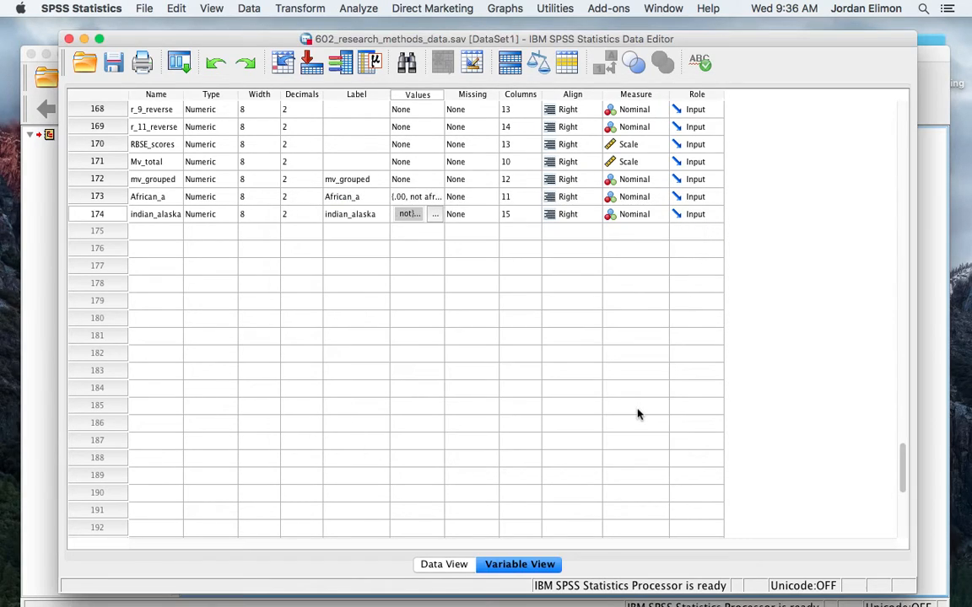
Return to the case data and display value labels instead of codes for the African_a and indian_alaska columns
left_click(443, 567)
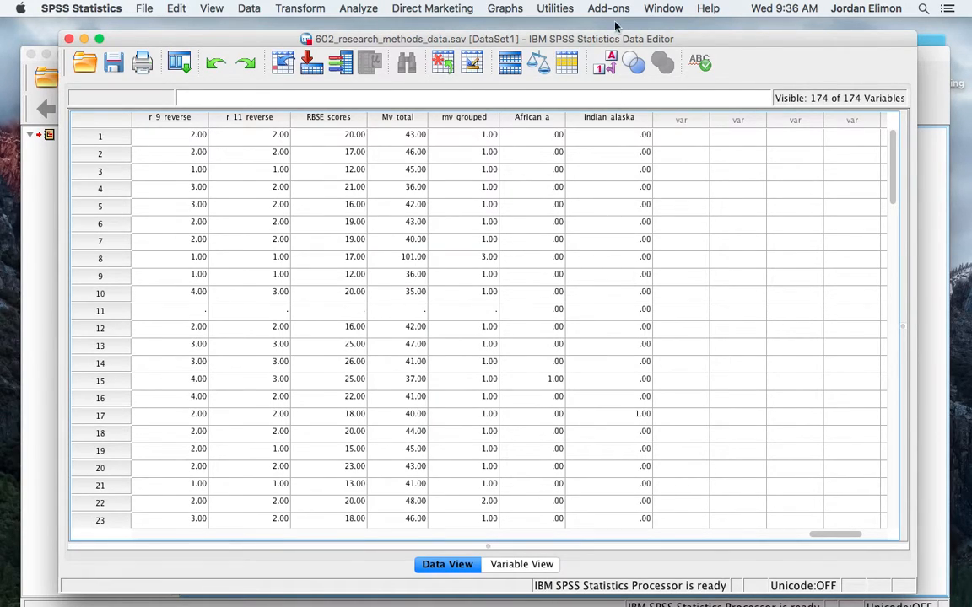
left_click(605, 64)
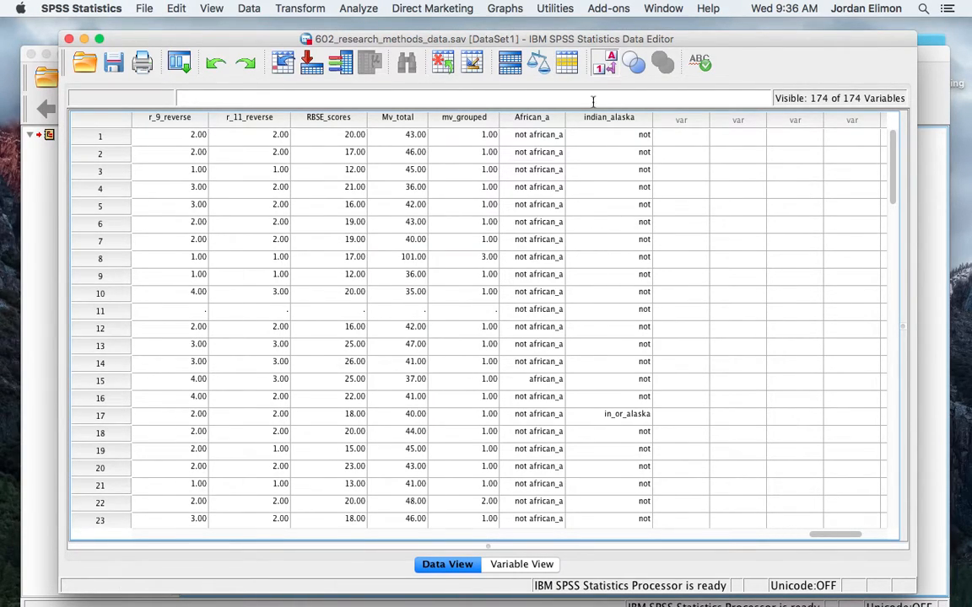
left_click(608, 65)
left_click(609, 67)
left_click(530, 118)
left_click(609, 119)
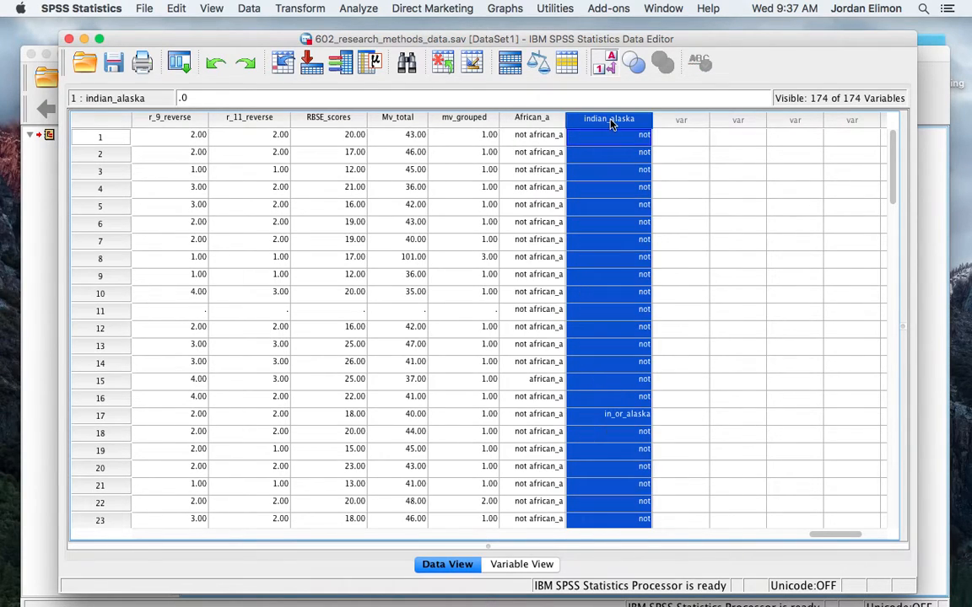
Start a linear regression with indian_alaska and African_a as the independent variables
left_click(360, 9)
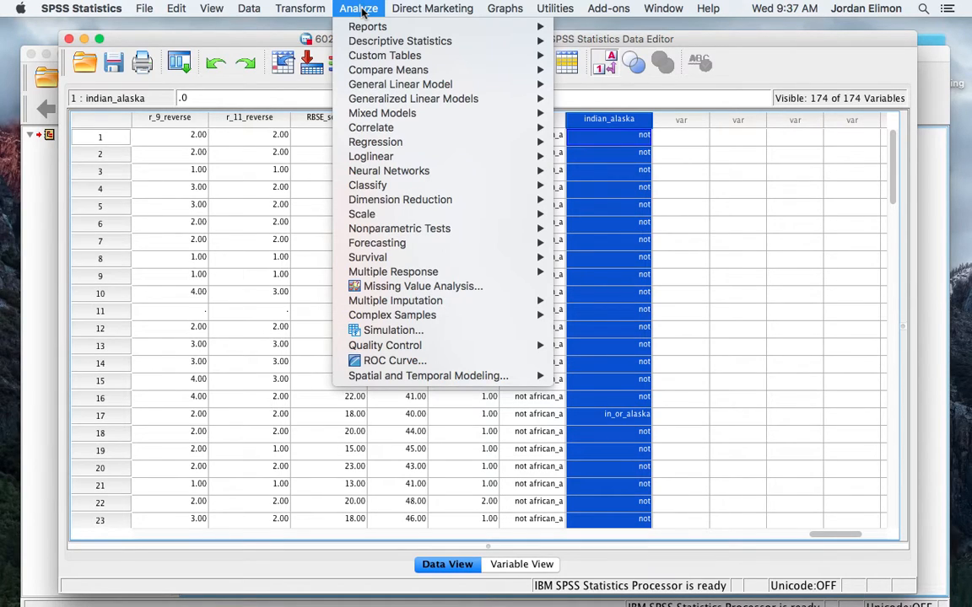
mouse_move(390, 141)
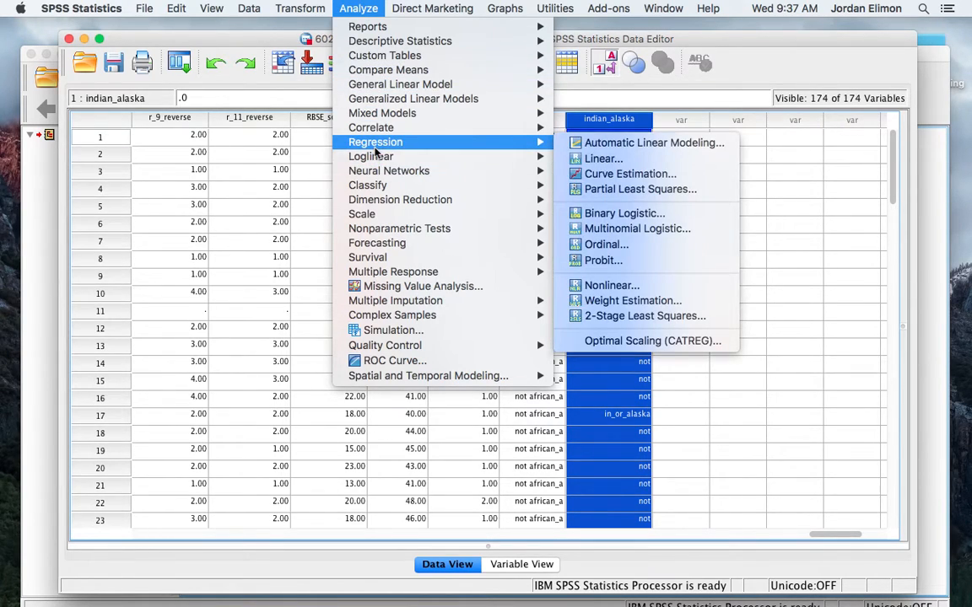
left_click(600, 159)
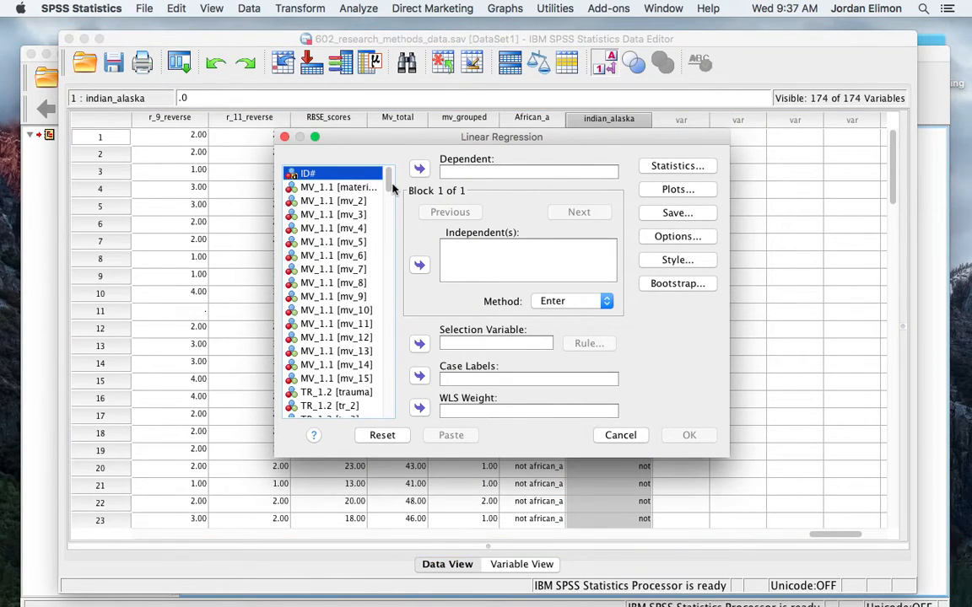
left_click_drag(390, 188, 390, 428)
left_click(329, 411)
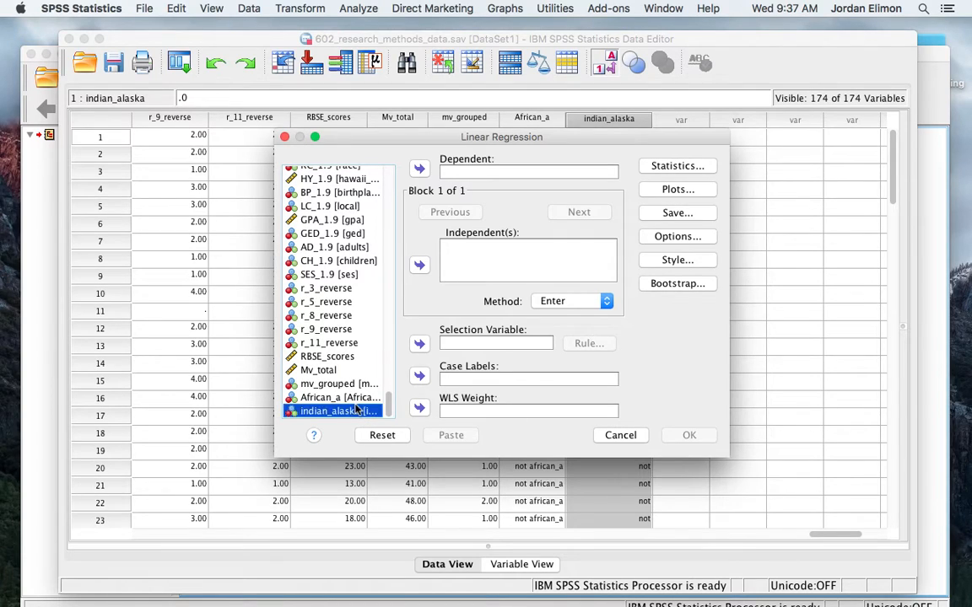
left_click(419, 266)
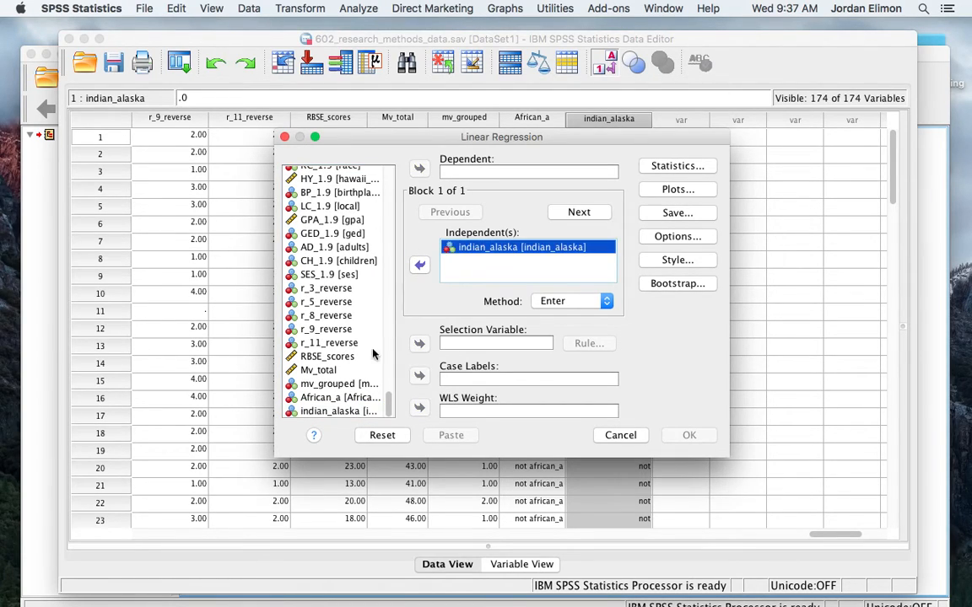
left_click(334, 397)
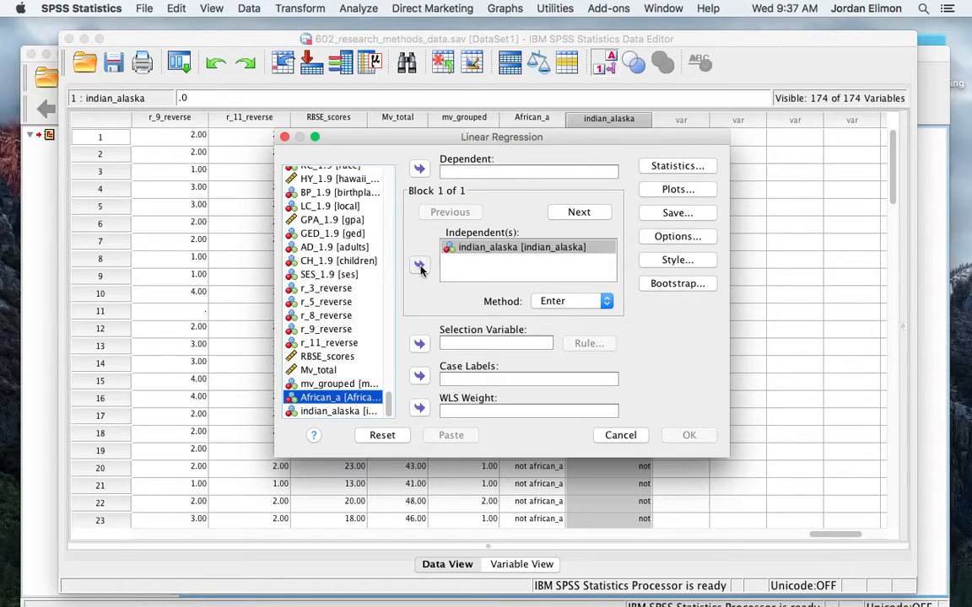
left_click(419, 266)
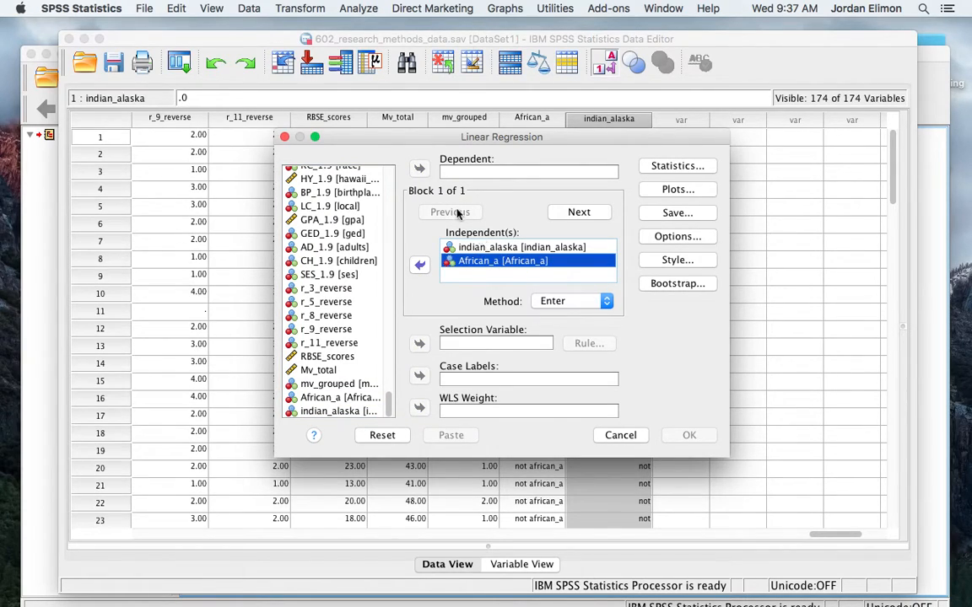
Set GPA_1.9 [gpa] as the dependent variable and keep Estimates and Model fit as the regression statistics
left_click(332, 219)
left_click(422, 170)
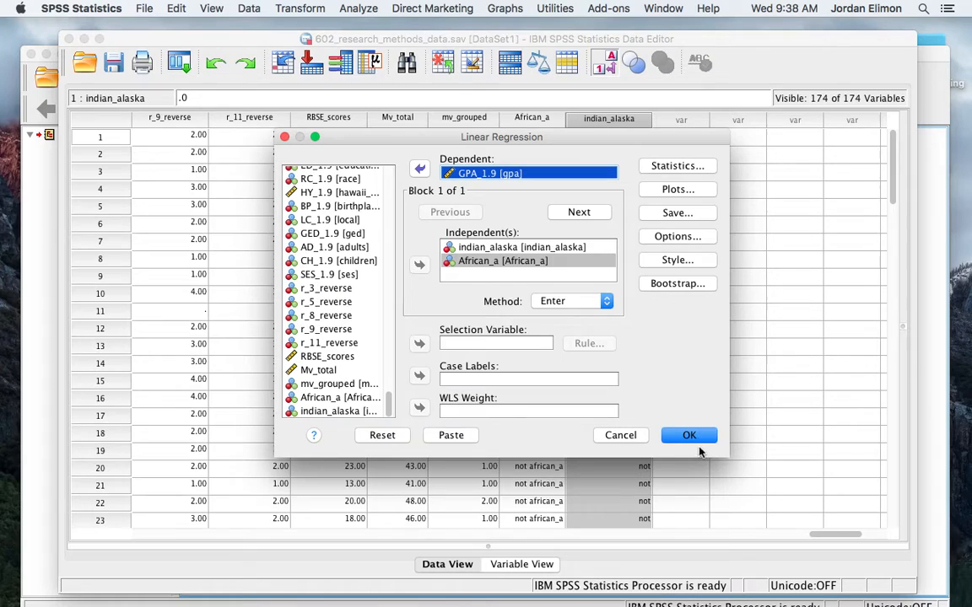
left_click(680, 166)
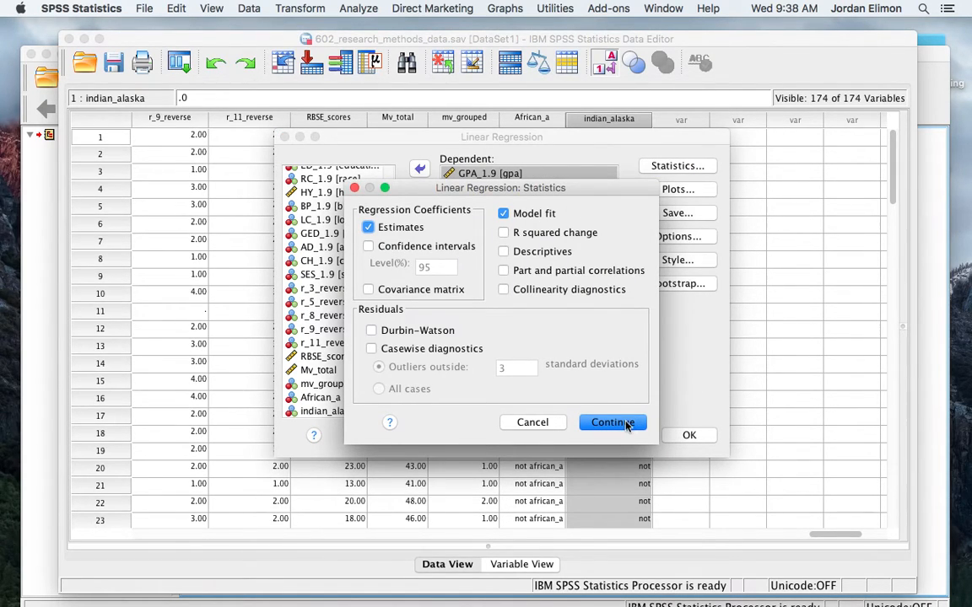
left_click(626, 424)
Request a scatterplot with *ZPRED on Y and *ZRESID on X, and run the regression
left_click(667, 190)
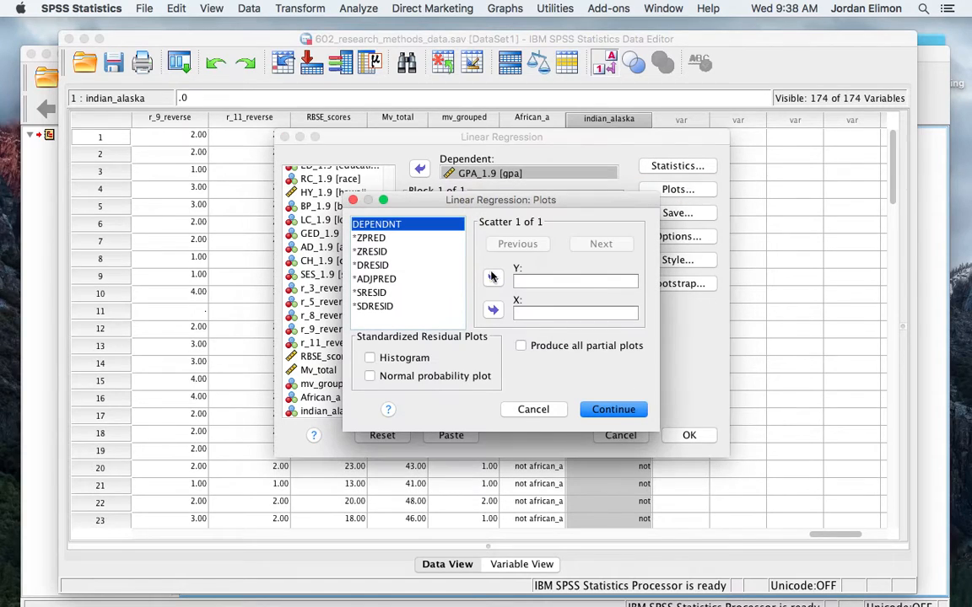
left_click(371, 238)
double_click(371, 237)
left_click(383, 252)
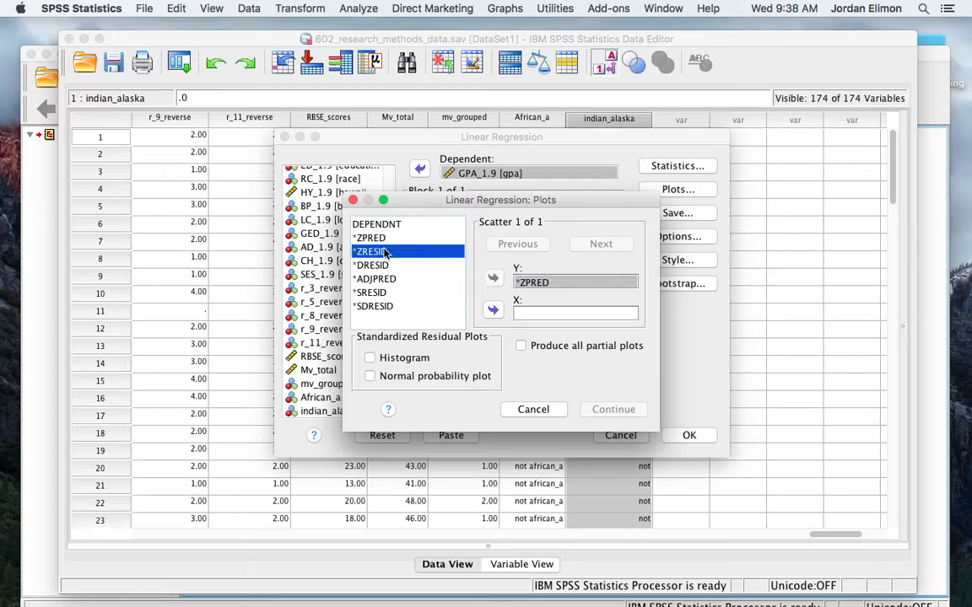
left_click(493, 310)
left_click(614, 409)
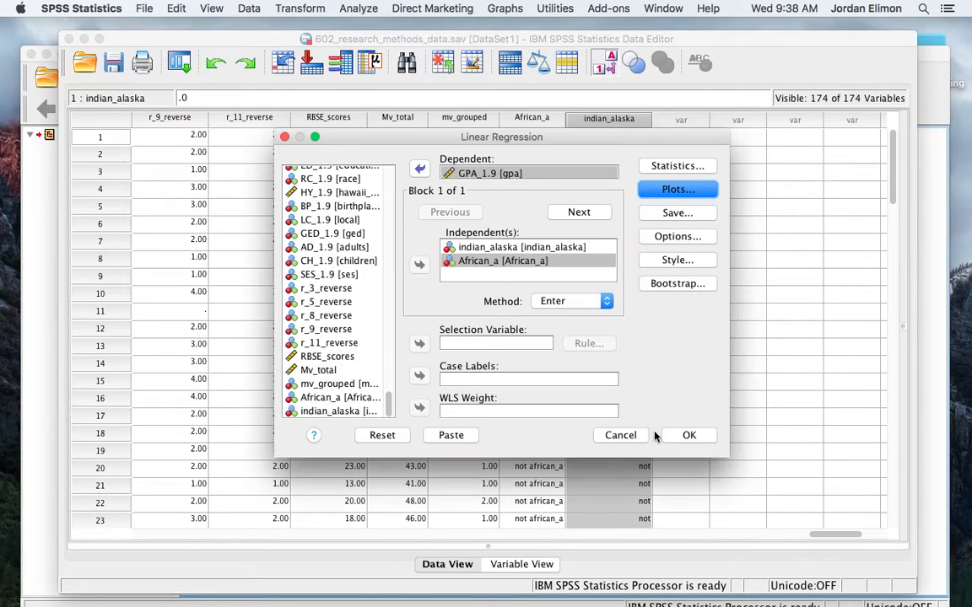
left_click(671, 445)
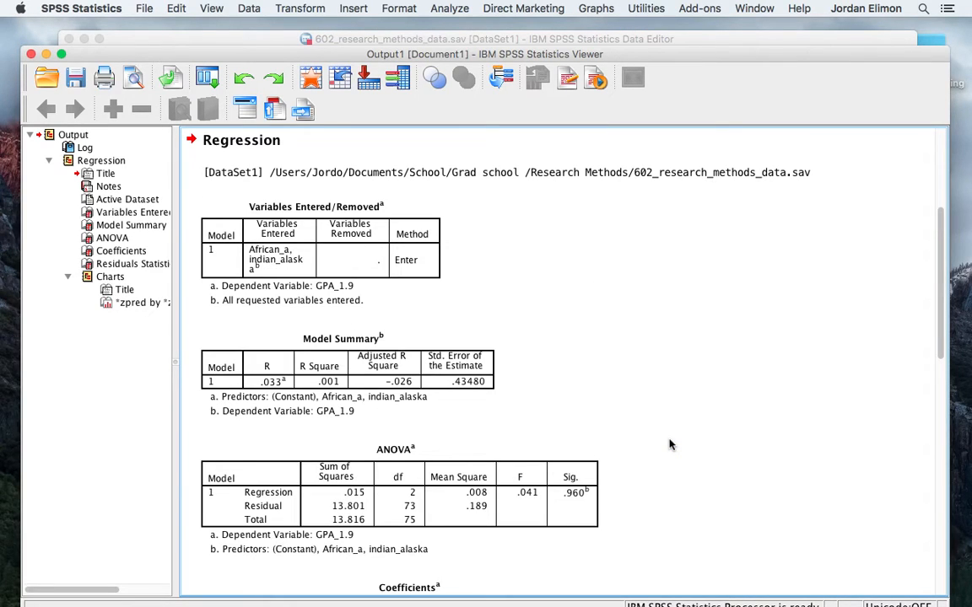
Examine the regression output, including the Model Summary, ANOVA and Coefficients tables, the command log and the residual scatterplot
scroll(670, 444, "down", 3)
left_click(402, 363)
left_click(388, 242)
left_click(320, 182)
left_click(350, 243)
scroll(350, 242, "down", 2)
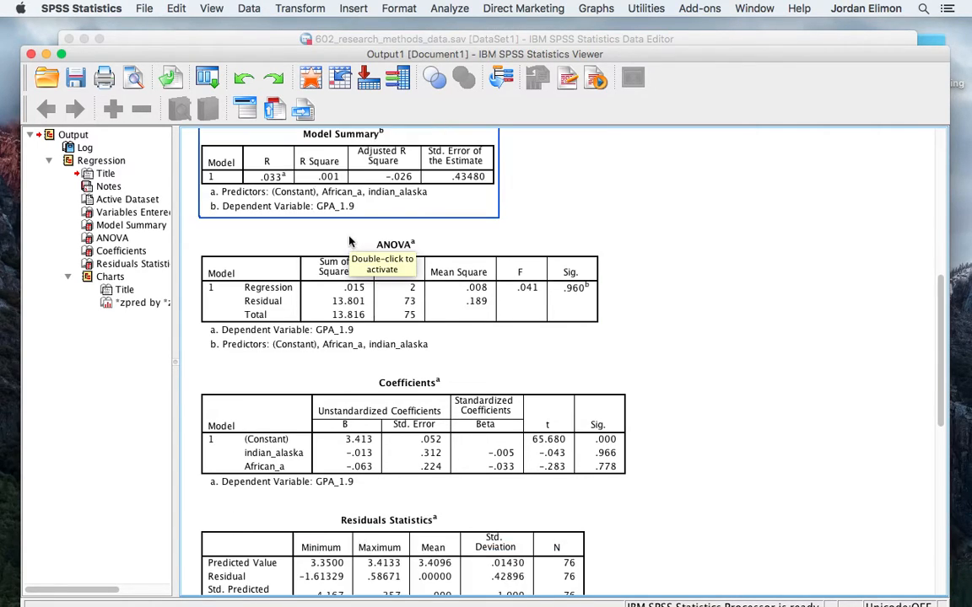
left_click(351, 254)
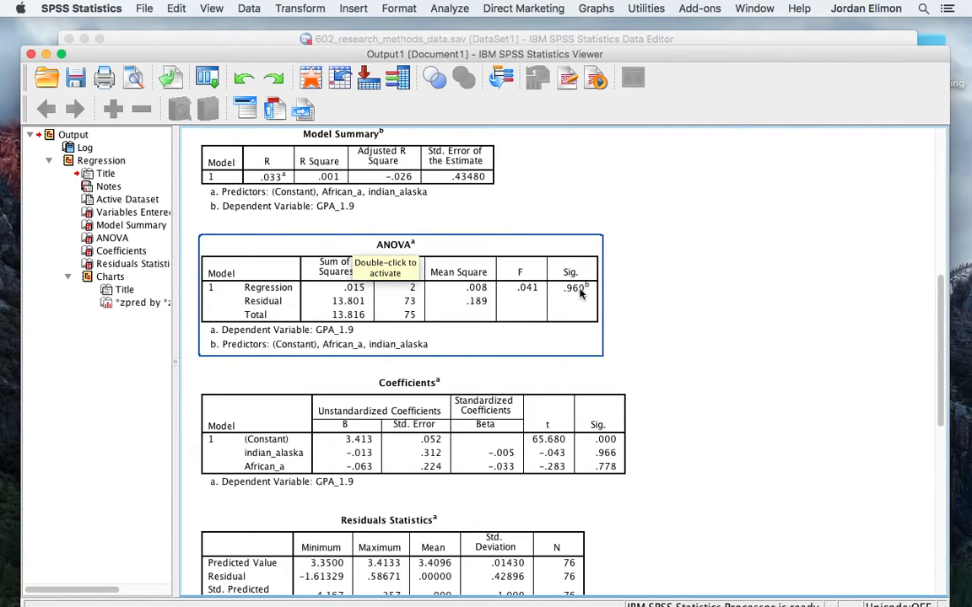
scroll(579, 306, "up", 2)
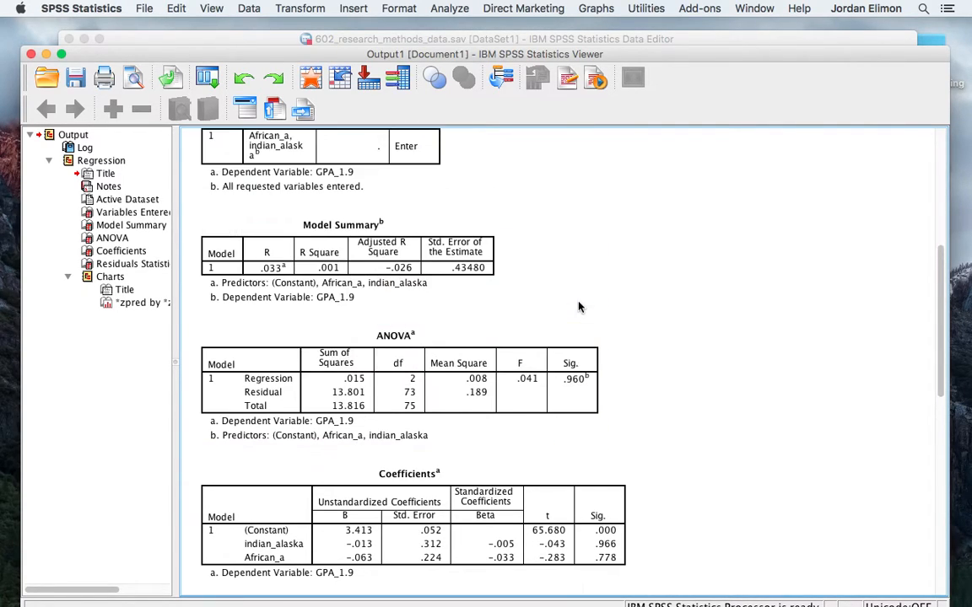
left_click(402, 298)
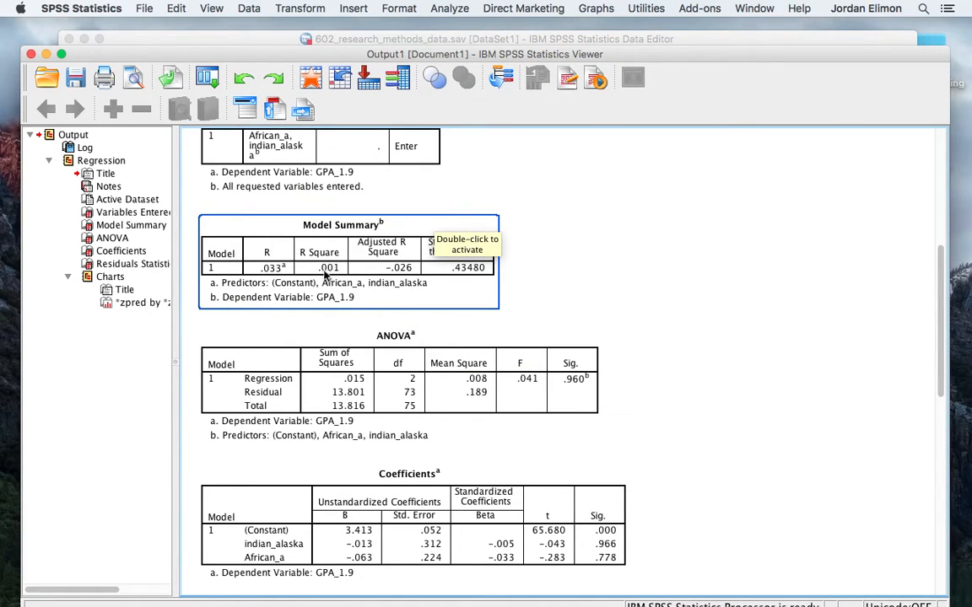
scroll(298, 240, "up", 4)
left_click(339, 340)
scroll(336, 358, "up", 3)
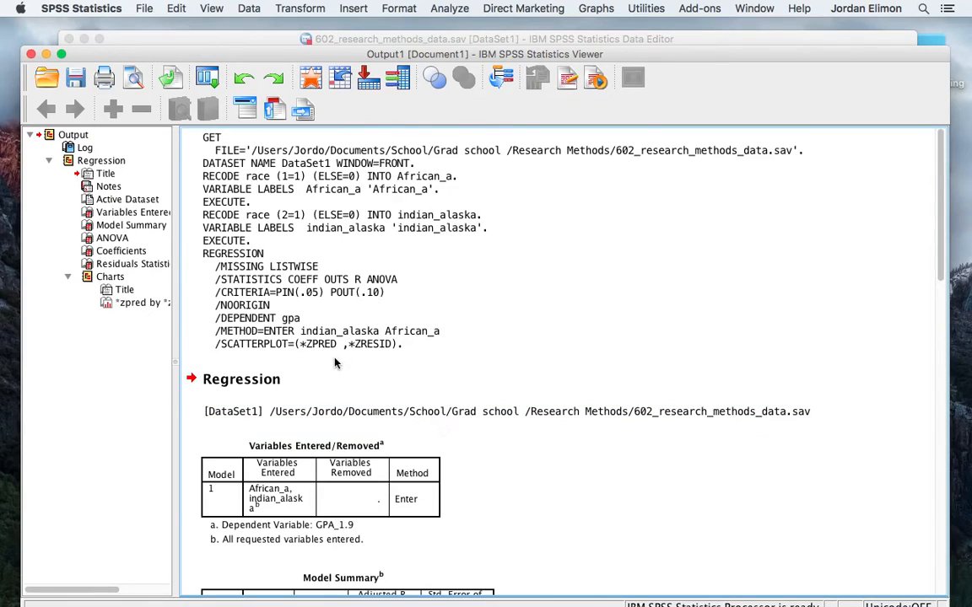
scroll(331, 346, "down", 7)
scroll(332, 346, "down", 10)
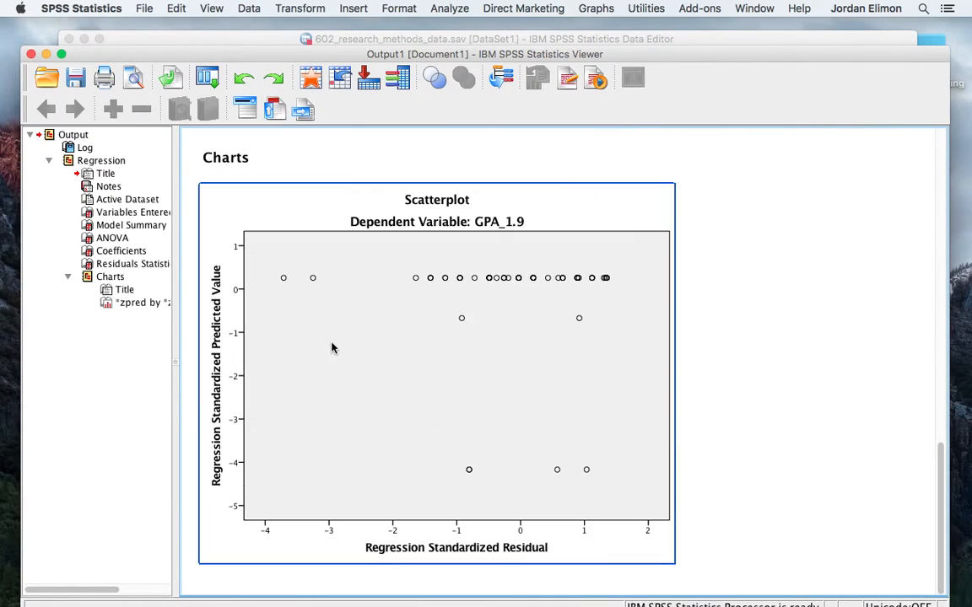
left_click(190, 160)
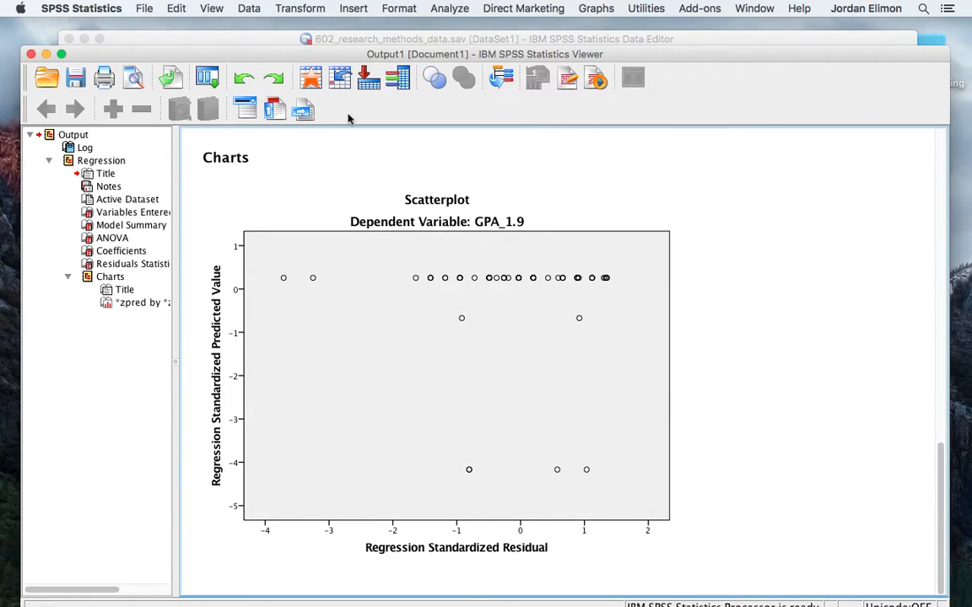
Bring the Data Editor back in front and review the two dummy variable columns and the empty columns following them
left_click(159, 41)
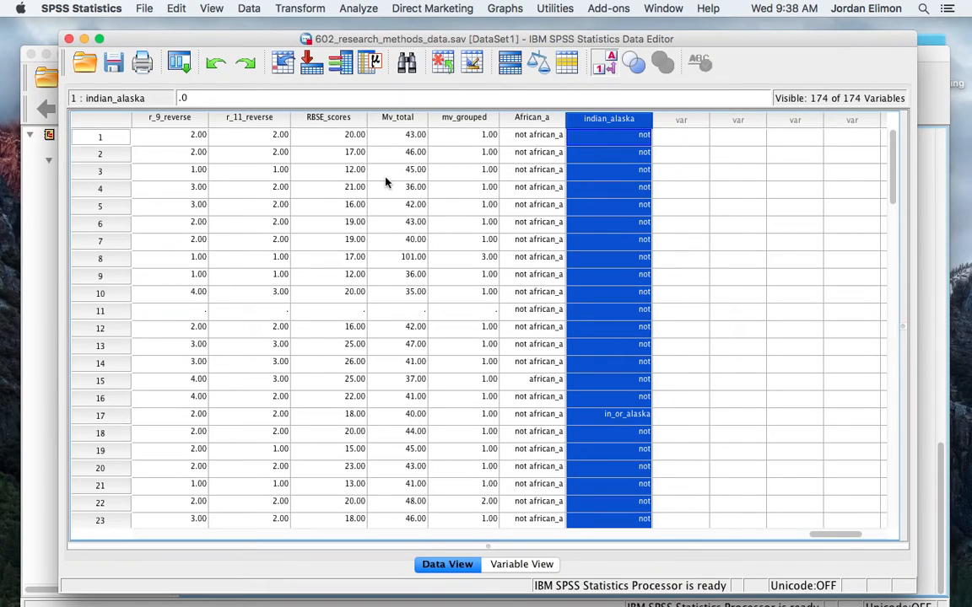
left_click(550, 122)
left_click(607, 120)
left_click(680, 135)
left_click(751, 124)
left_click(802, 124)
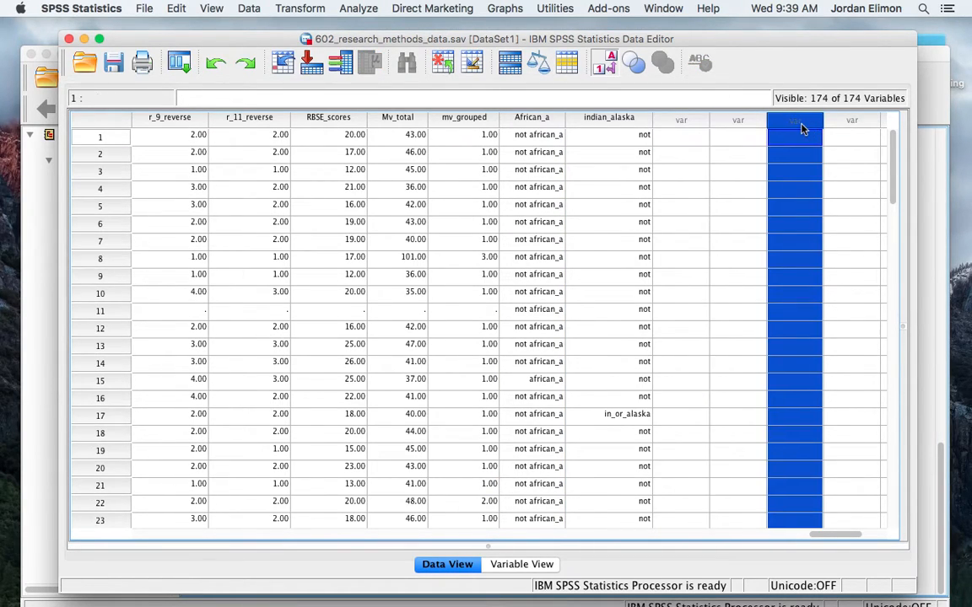
left_click(842, 125)
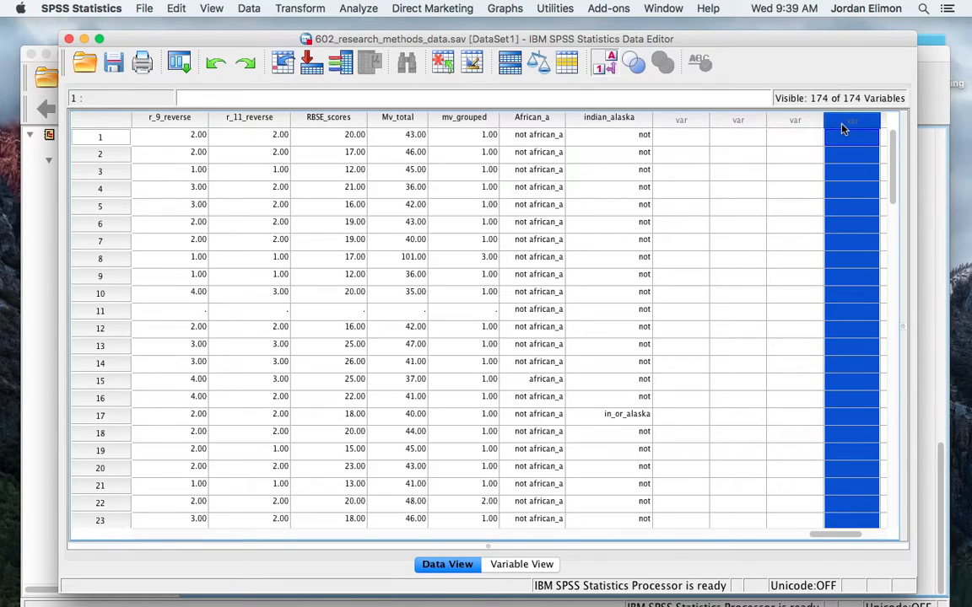
scroll(838, 128, "right", 2)
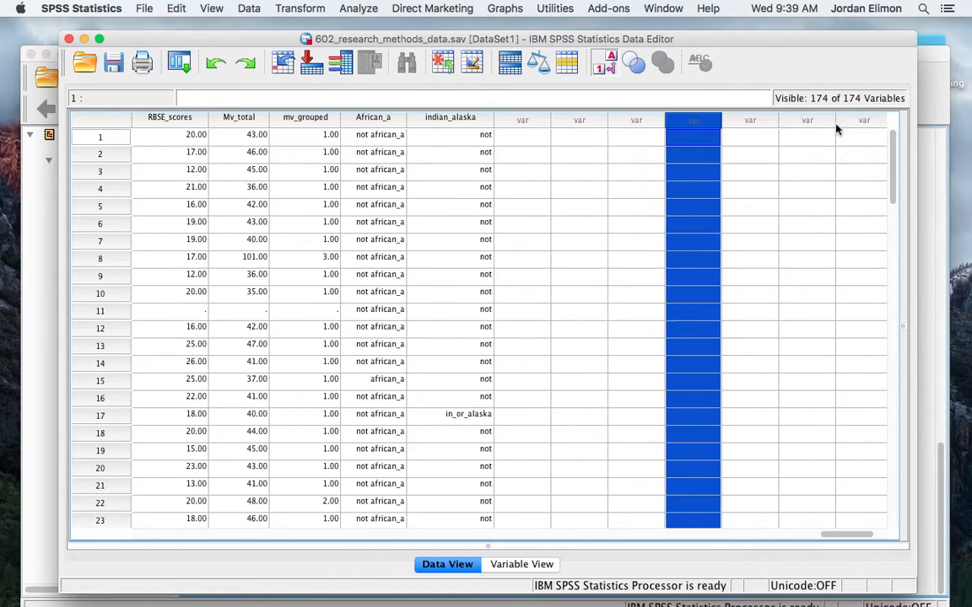
left_click(776, 126)
left_click(800, 124)
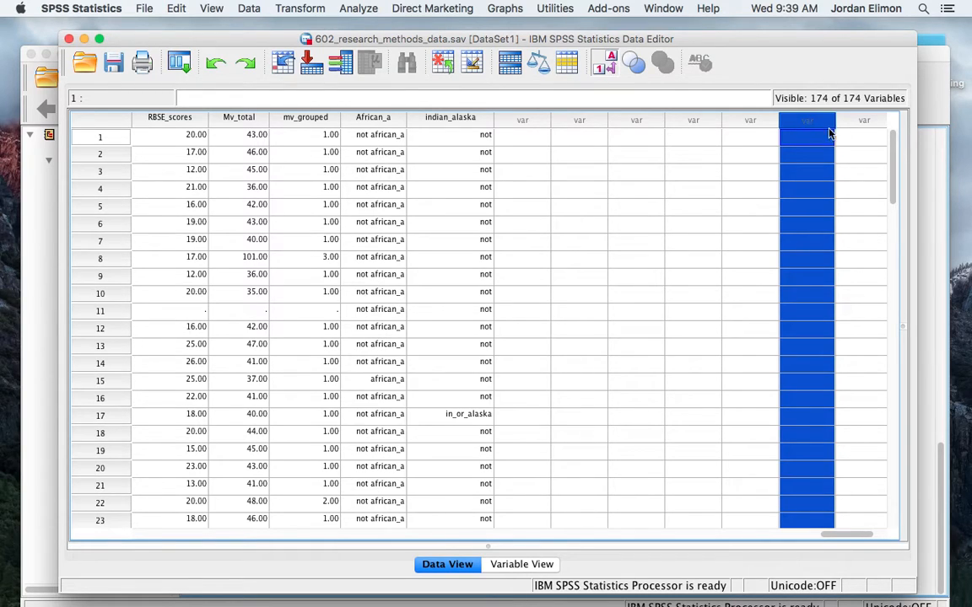
left_click(850, 125)
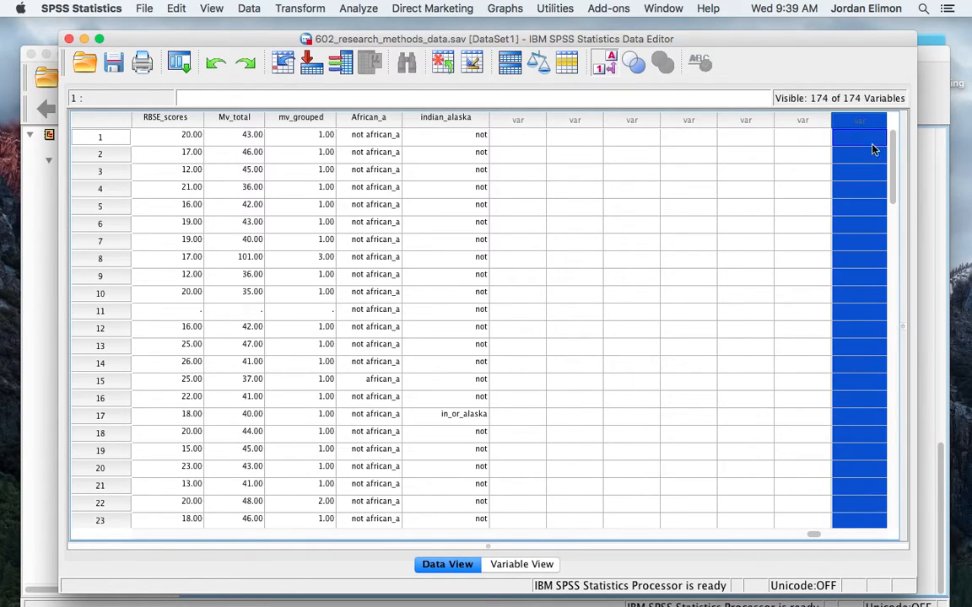